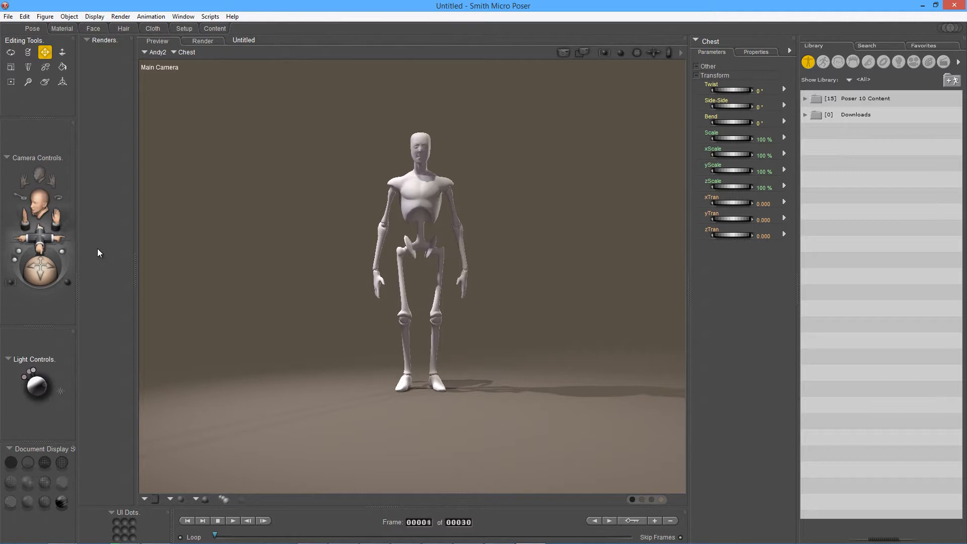
pyautogui.moveTo(52, 266); pyautogui.dragTo(46, 282)
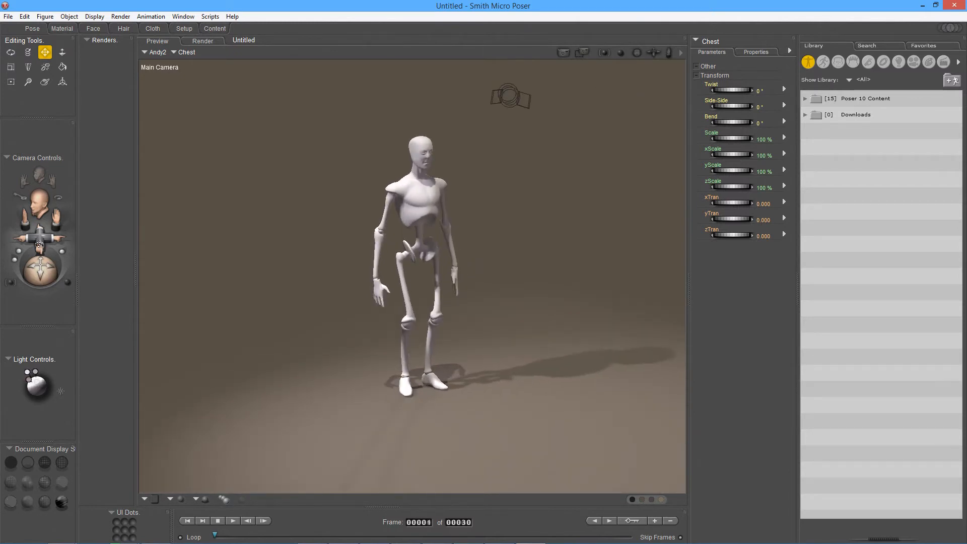
pyautogui.moveTo(39, 245); pyautogui.dragTo(56, 216)
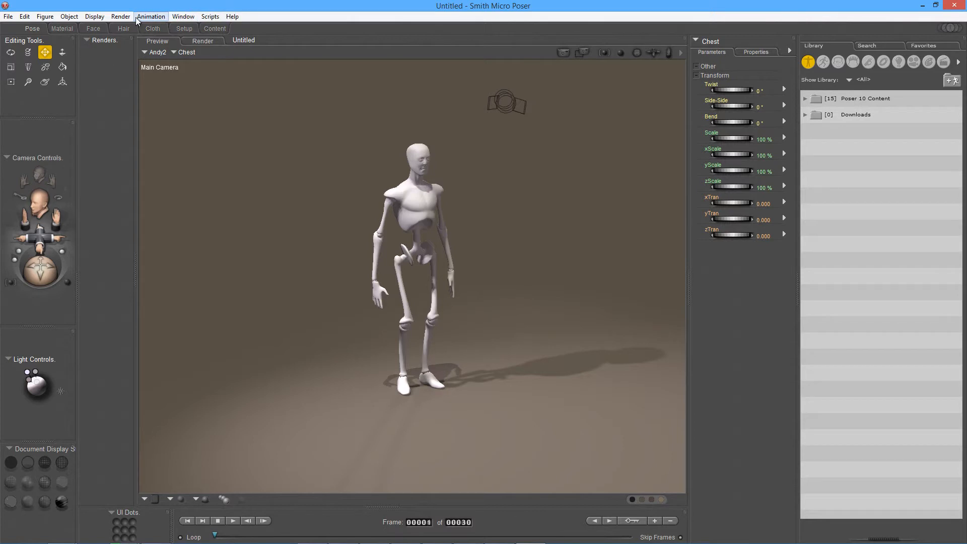
pyautogui.click(95, 17)
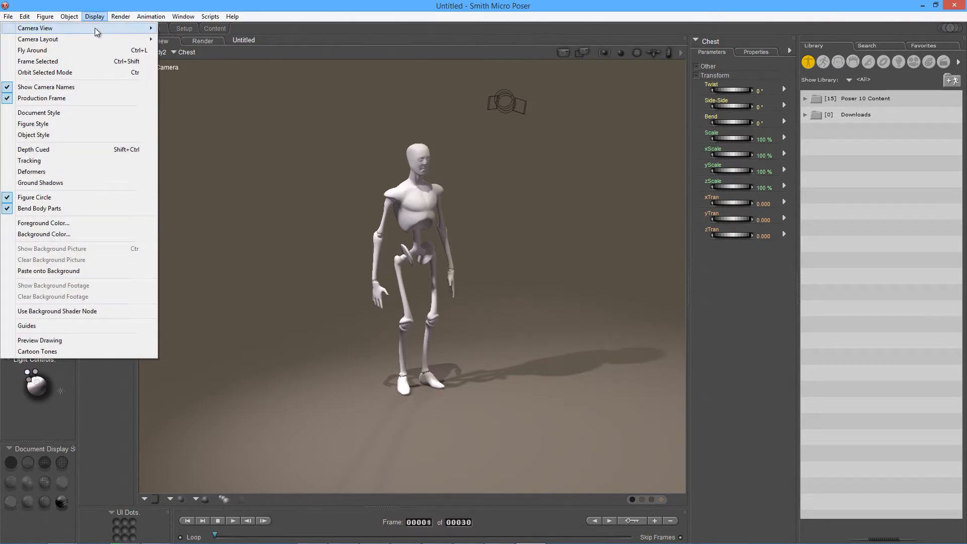
pyautogui.moveTo(119, 32)
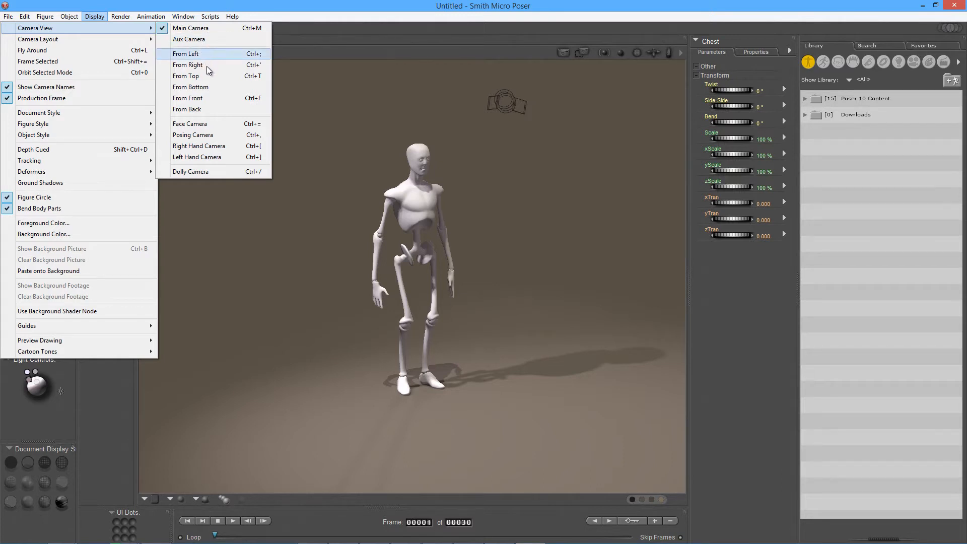
pyautogui.click(367, 27)
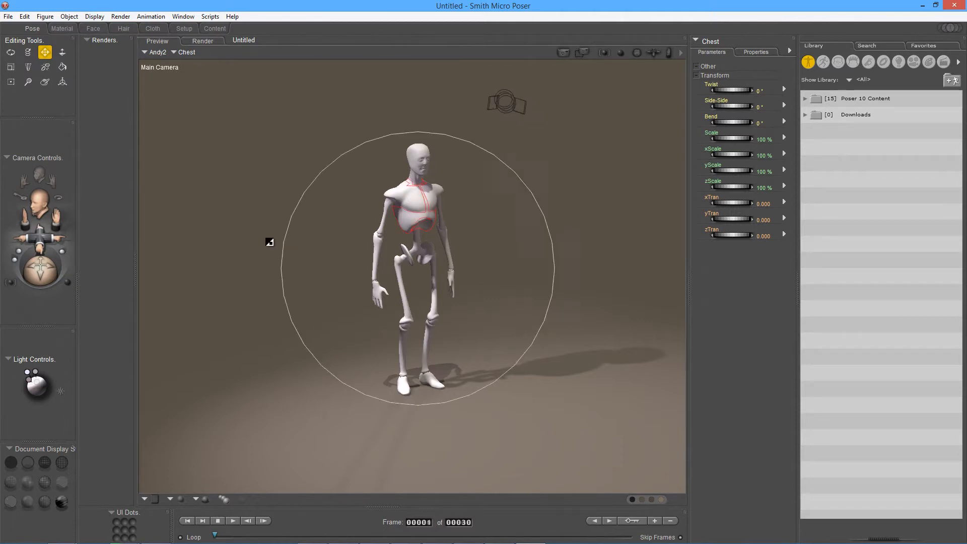
pyautogui.moveTo(40, 274); pyautogui.dragTo(40, 277)
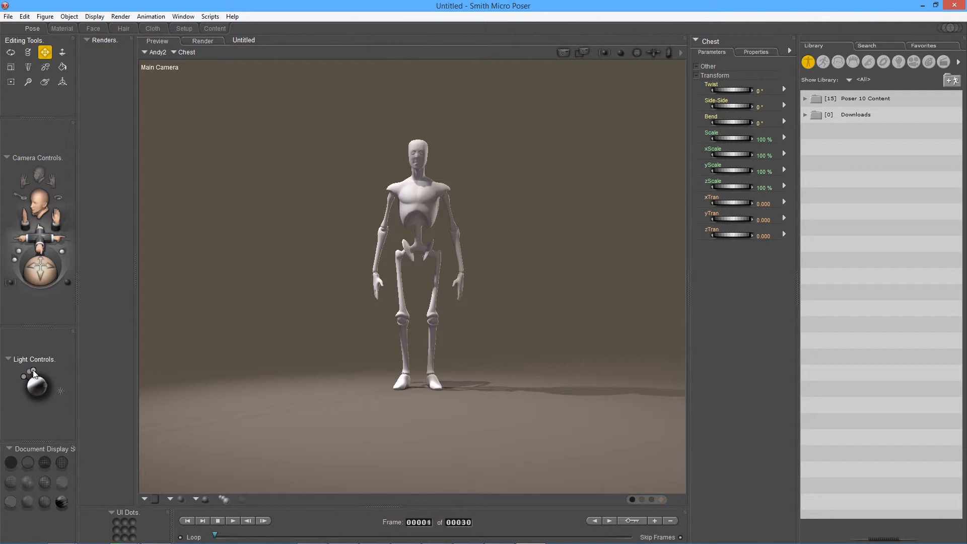
# Change the colour of Light 4 to a dark brown with red 0.259, green 0.208 and blue 0.165.
pyautogui.click(33, 372)
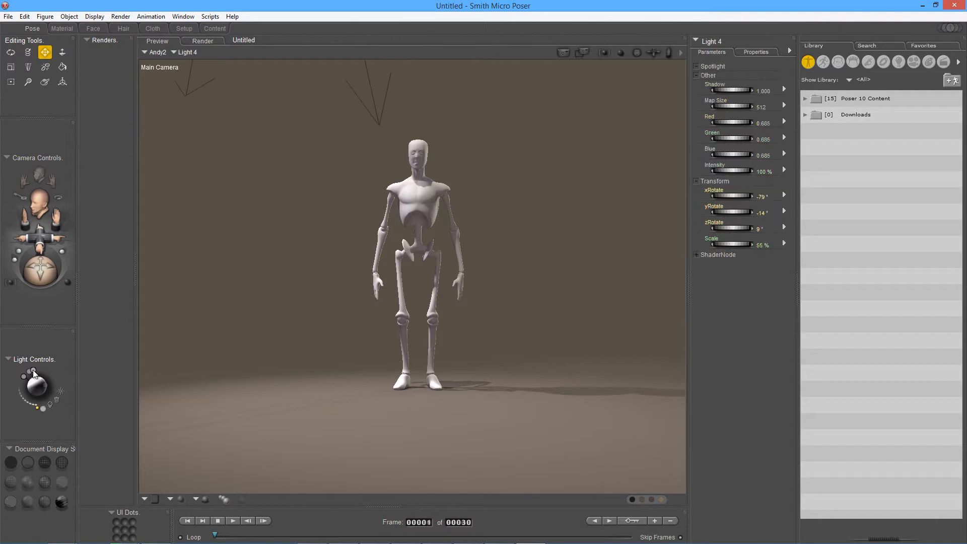
pyautogui.click(43, 403)
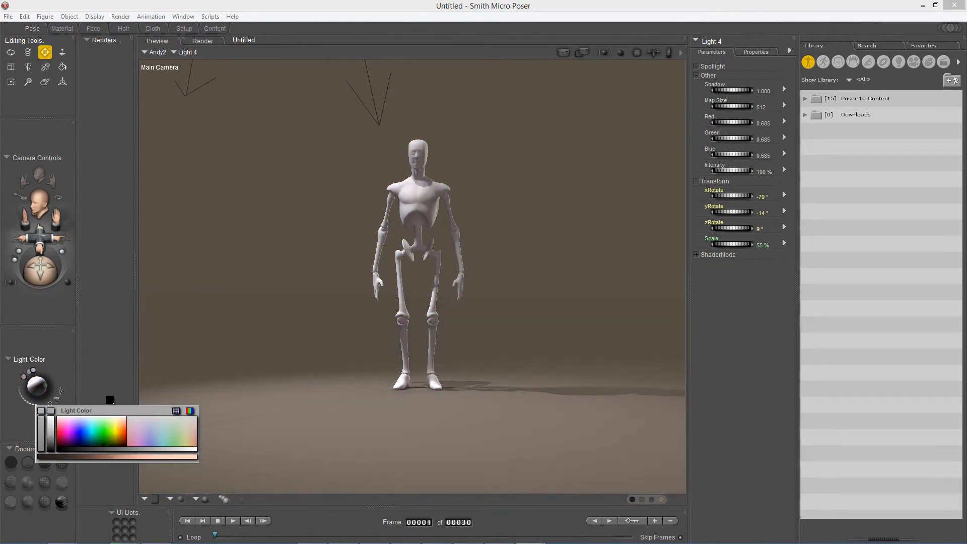
pyautogui.click(56, 404)
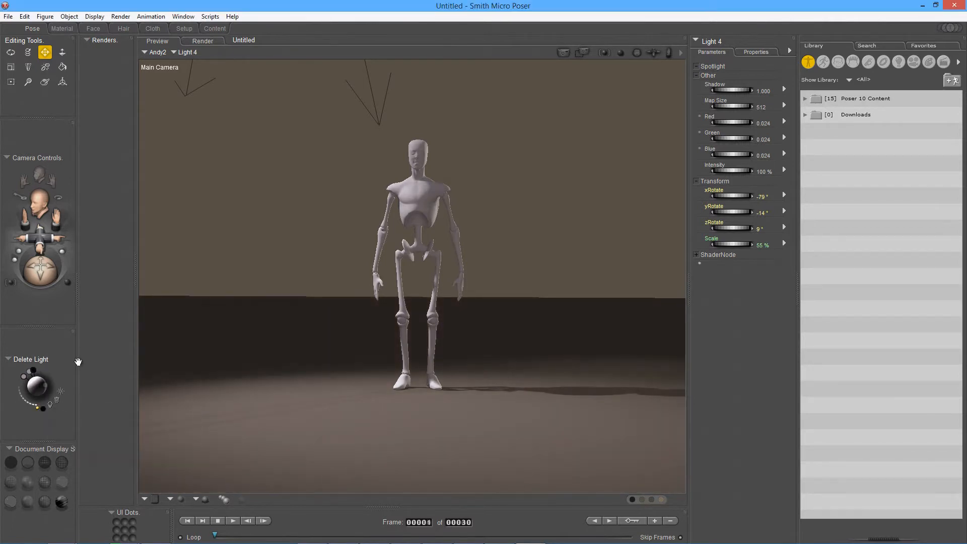
pyautogui.click(48, 404)
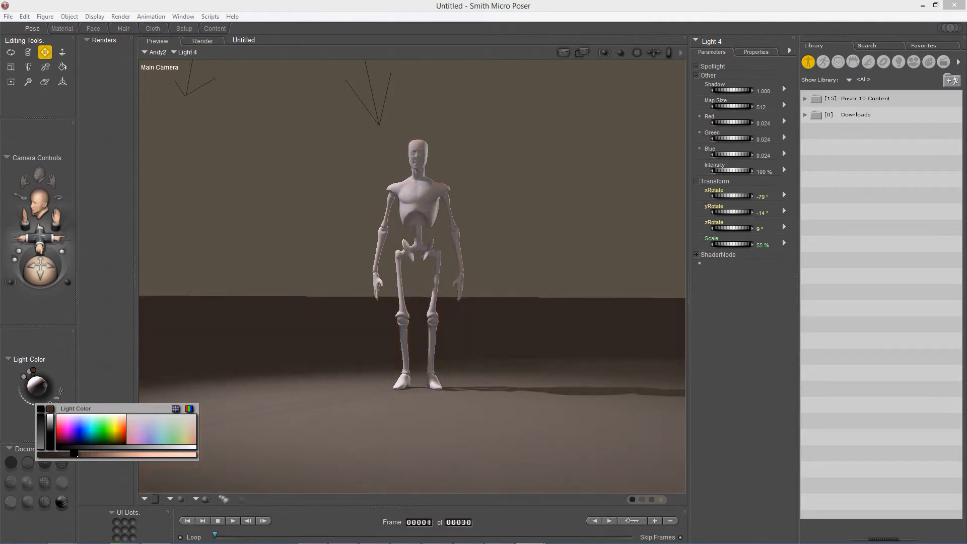
pyautogui.click(75, 454)
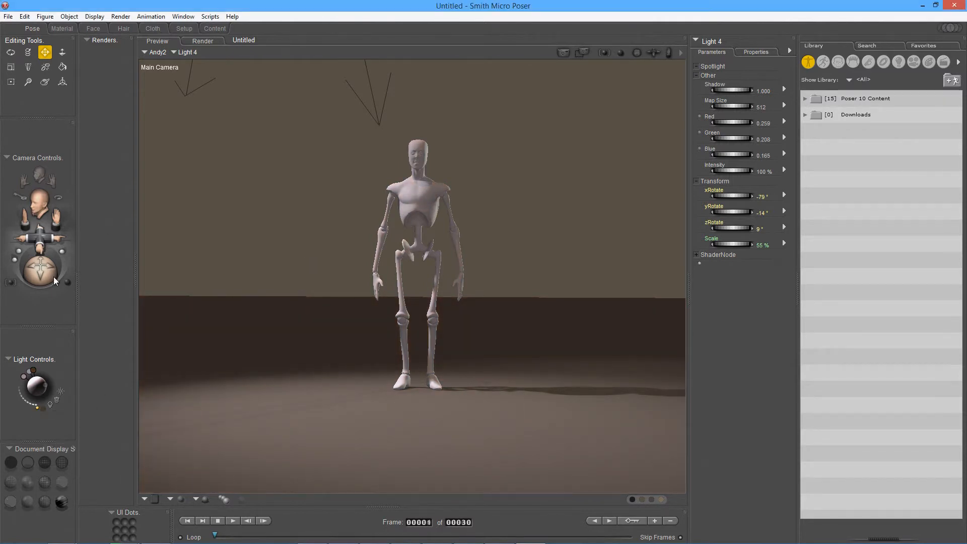
# Pose the Andy2 figure directly in the preview by pulling its chest and left forearm out of the standing pose.
pyautogui.moveTo(43, 271)
pyautogui.mouseDown()
pyautogui.moveTo(61, 270)
pyautogui.moveTo(41, 271)
pyautogui.mouseUp()
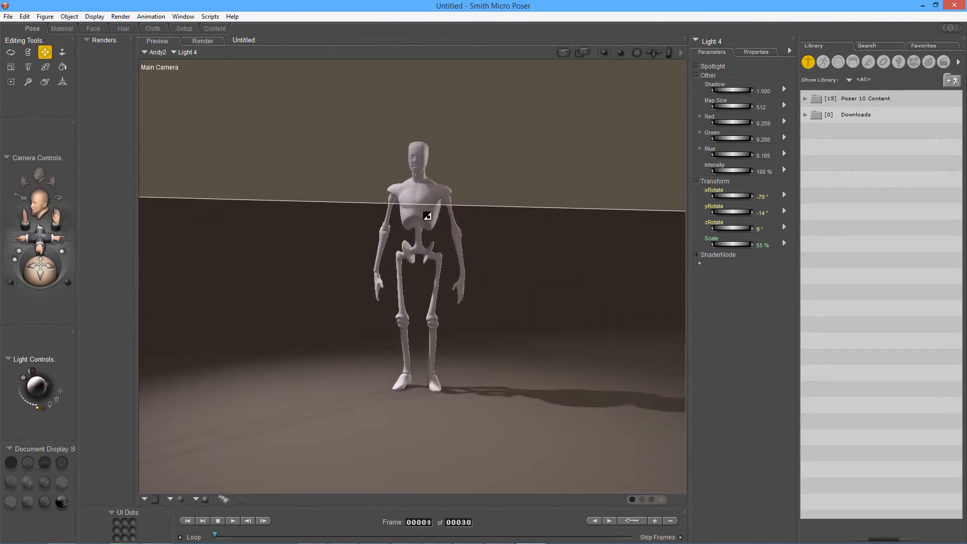
pyautogui.click(413, 219)
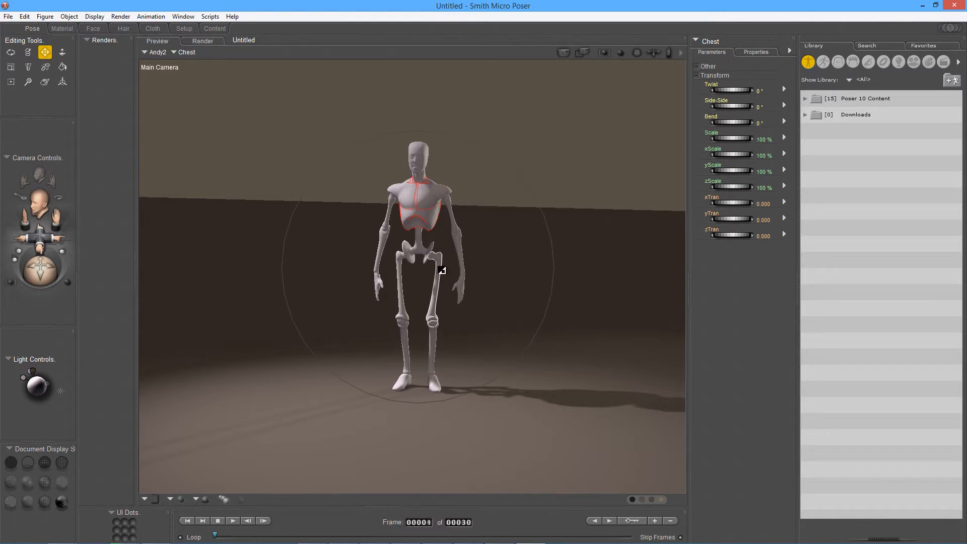
pyautogui.moveTo(418, 221); pyautogui.dragTo(461, 257)
pyautogui.click(421, 253)
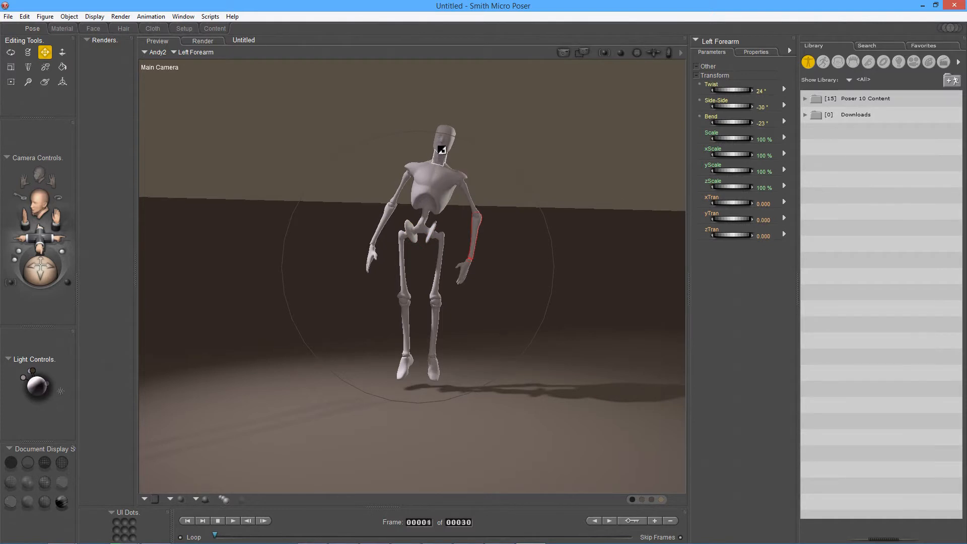
# Tilt the figure's head freehand, adjust its Side-Side rotation, and set that rotation to 0°.
pyautogui.moveTo(439, 148); pyautogui.dragTo(420, 131)
pyautogui.click(440, 150)
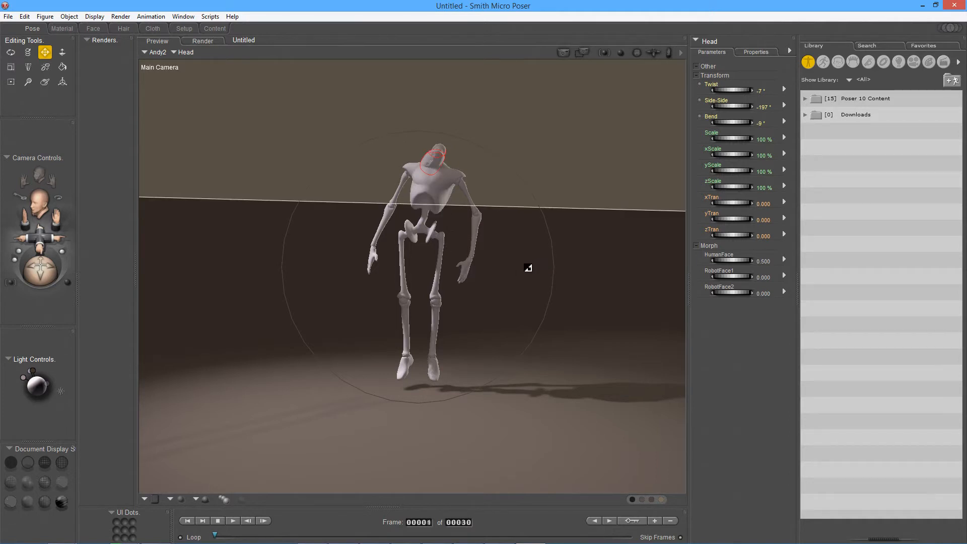
pyautogui.moveTo(736, 104)
pyautogui.mouseDown()
pyautogui.moveTo(720, 103)
pyautogui.moveTo(738, 104)
pyautogui.mouseUp()
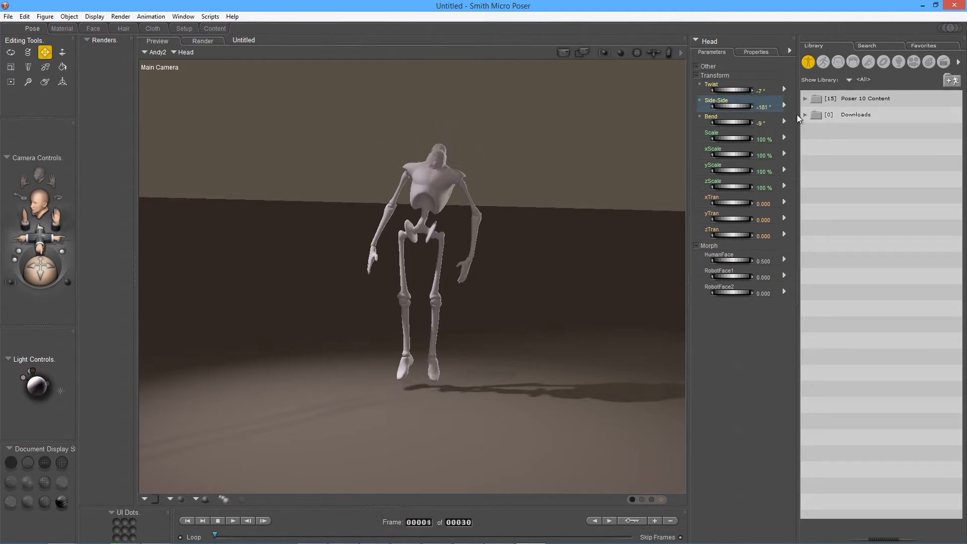
pyautogui.click(761, 107)
pyautogui.write('0')
pyautogui.press('Return')
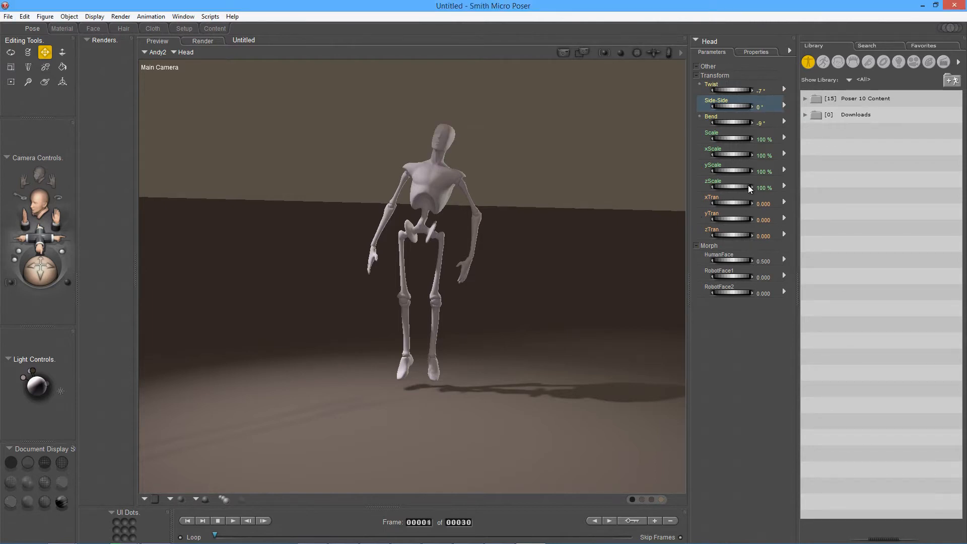
# Delete the Andy2 figure from the scene.
pyautogui.click(443, 200)
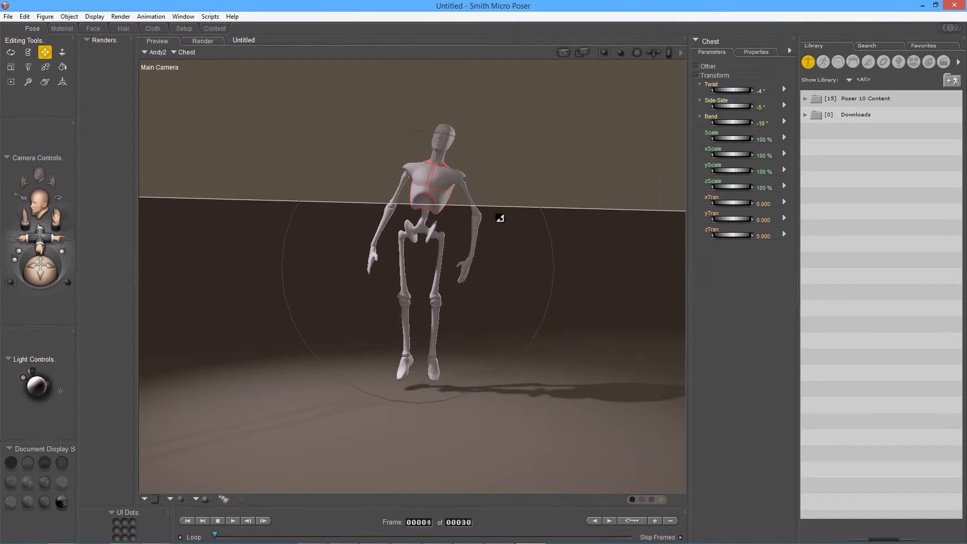
pyautogui.press('Delete')
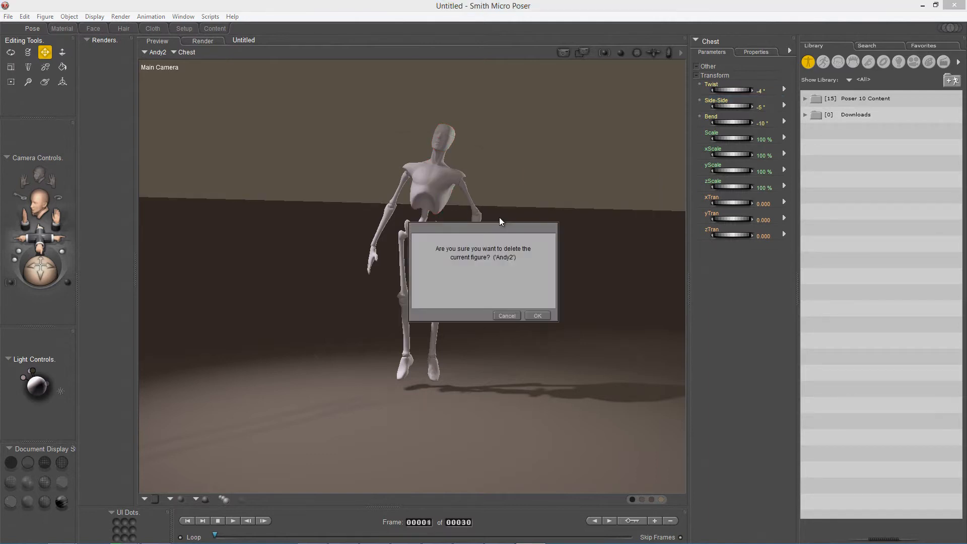
pyautogui.click(536, 314)
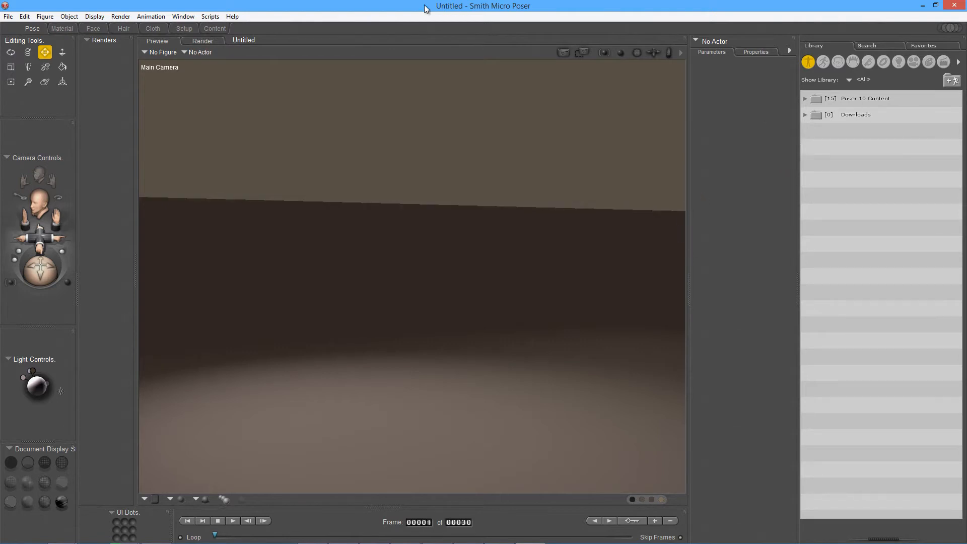
# Load the Roxie Casual figure from the Roxie folder under People in the Poser 10 Content library.
pyautogui.click(184, 16)
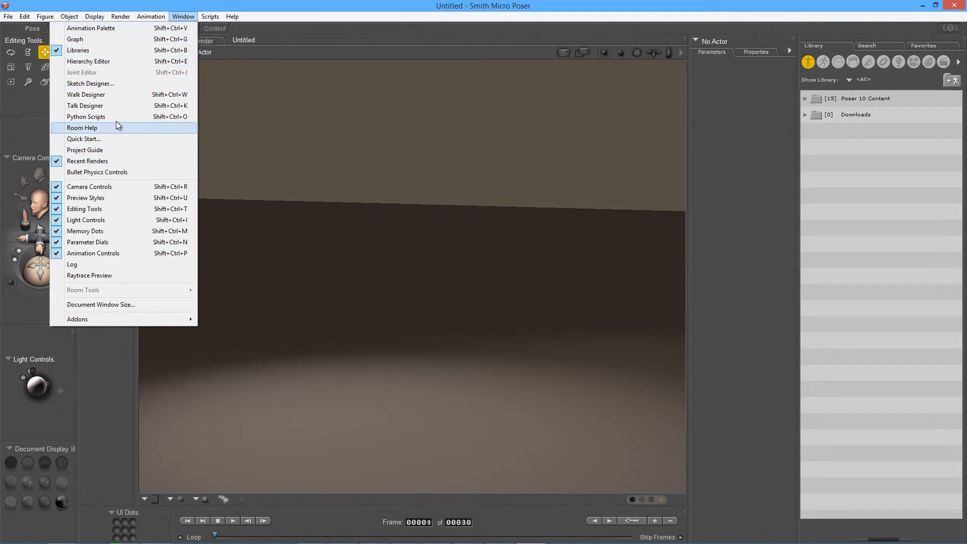
pyautogui.click(862, 150)
pyautogui.click(805, 99)
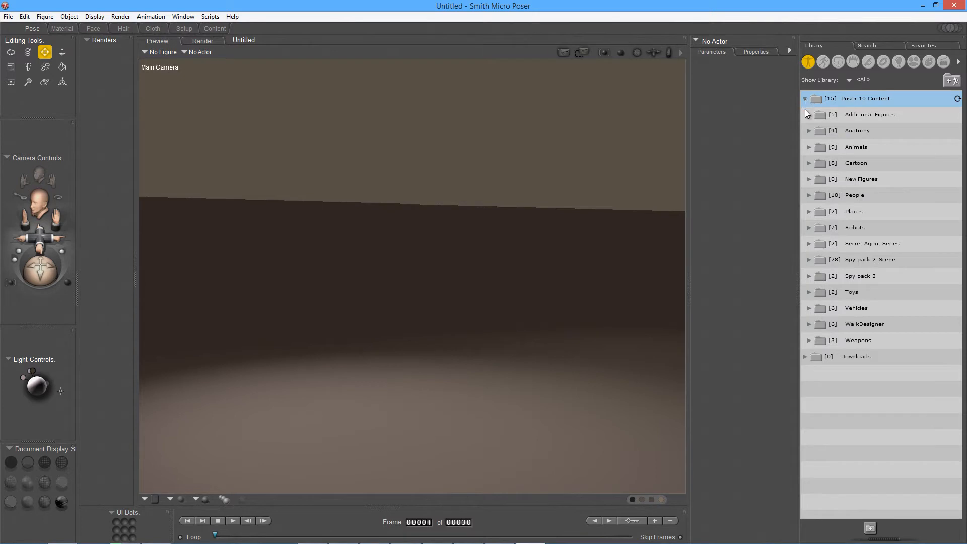
pyautogui.click(809, 195)
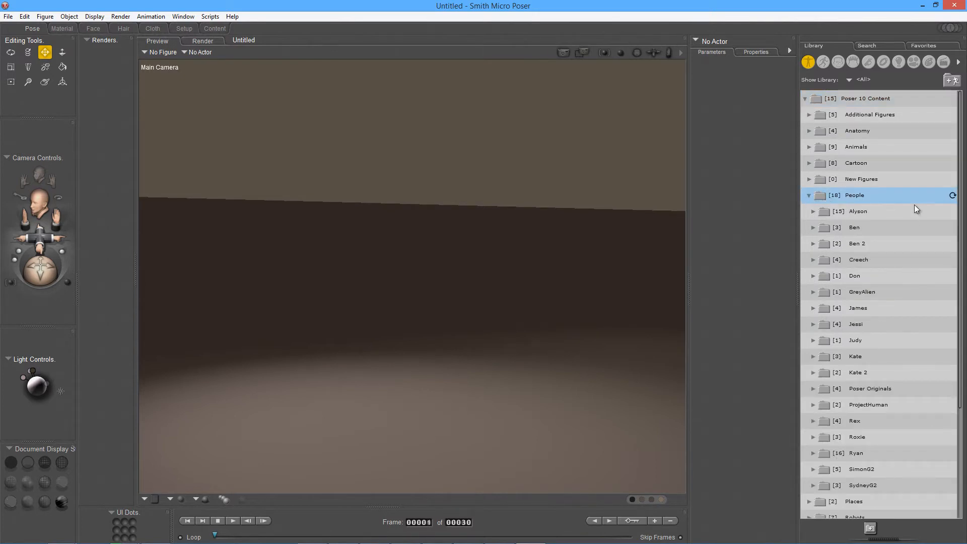
pyautogui.scroll(-2, 905, 215)
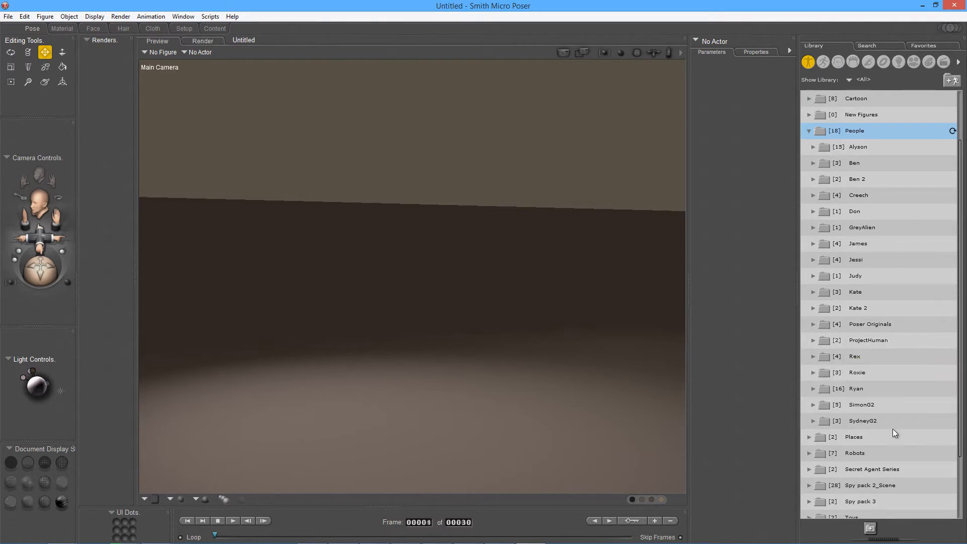
pyautogui.click(814, 373)
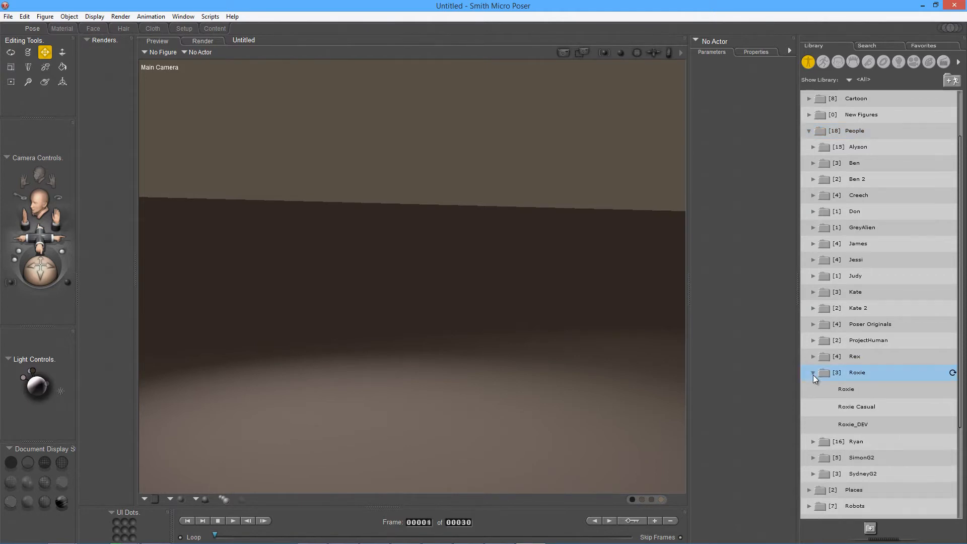
pyautogui.click(858, 406)
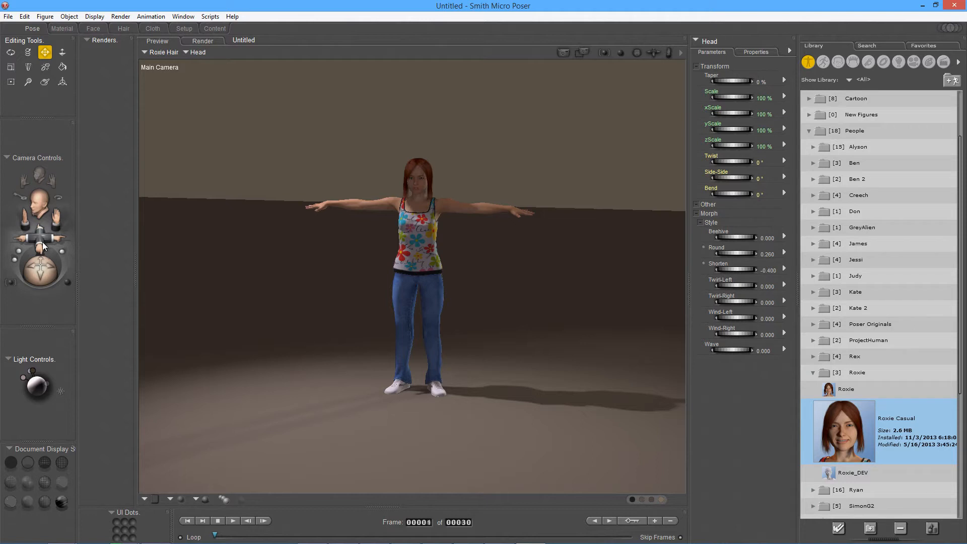
# Render a head-and-shoulders close-up of the Roxie figure from the main camera.
pyautogui.moveTo(43, 244)
pyautogui.mouseDown()
pyautogui.moveTo(59, 213)
pyautogui.moveTo(39, 259)
pyautogui.moveTo(40, 245)
pyautogui.mouseUp()
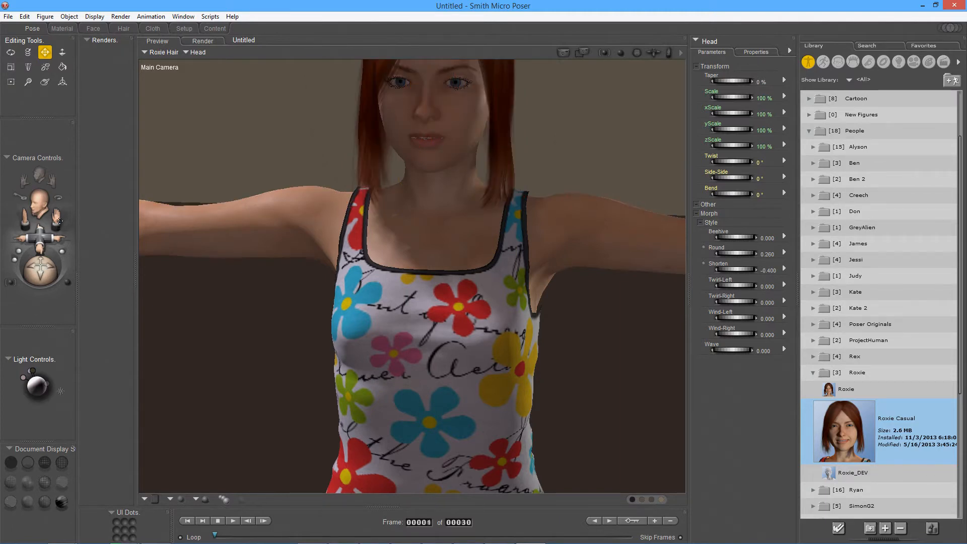
pyautogui.moveTo(59, 220); pyautogui.dragTo(55, 222)
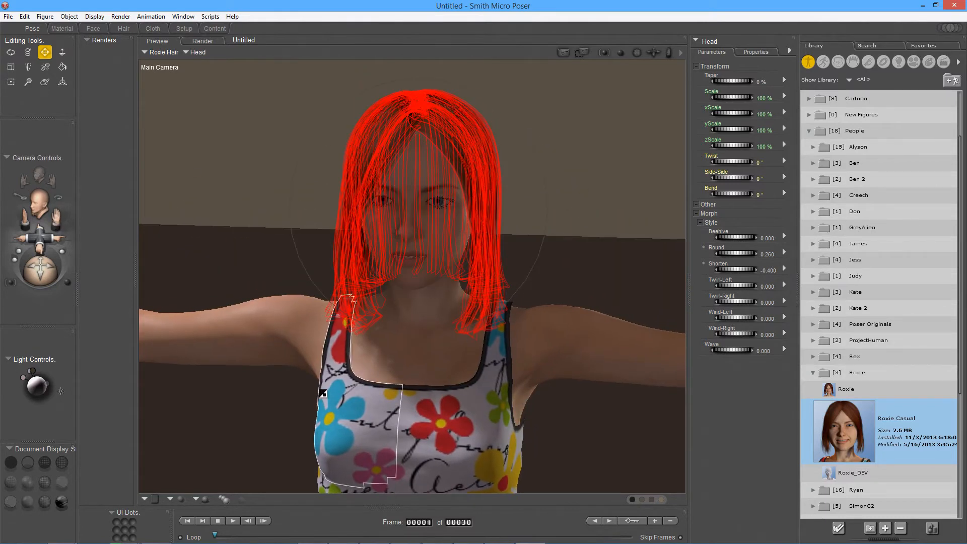
pyautogui.click(195, 227)
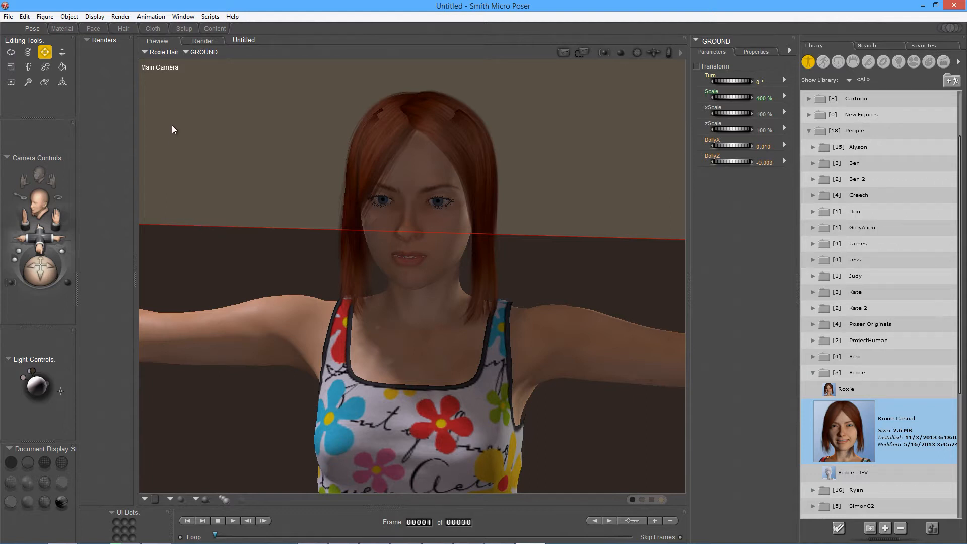
pyautogui.click(117, 18)
pyautogui.click(95, 29)
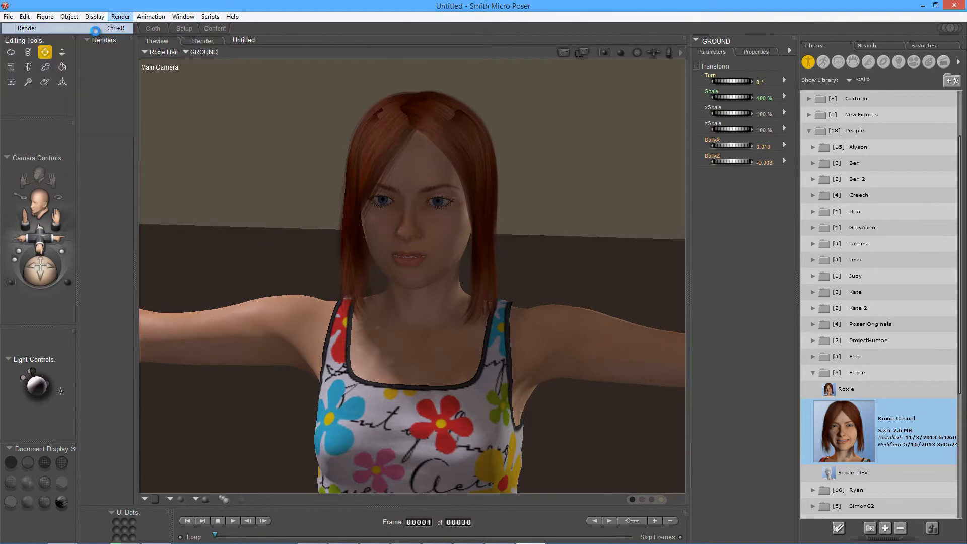
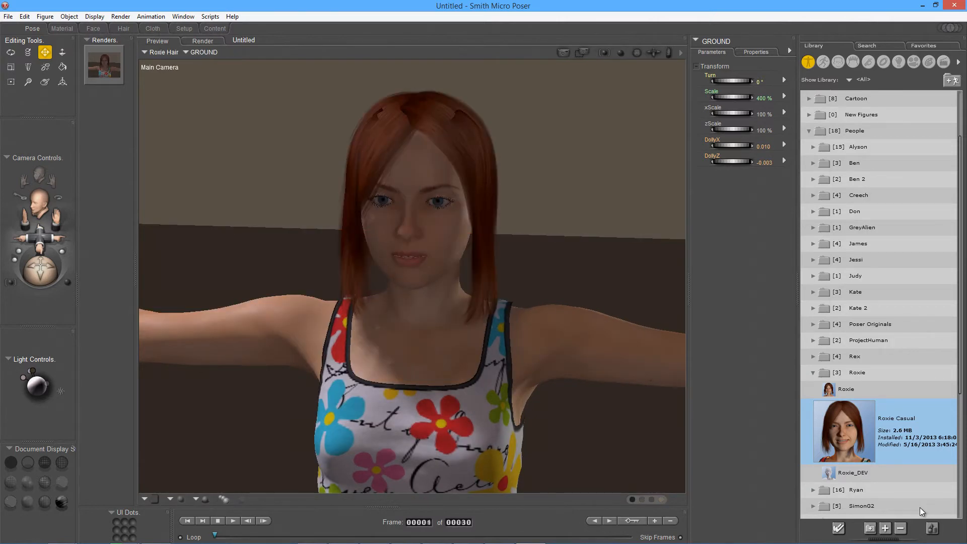
# Compare the outline and wireframe display styles on the figure, finishing with the hidden line style.
pyautogui.hotkey('ctrl', '2')
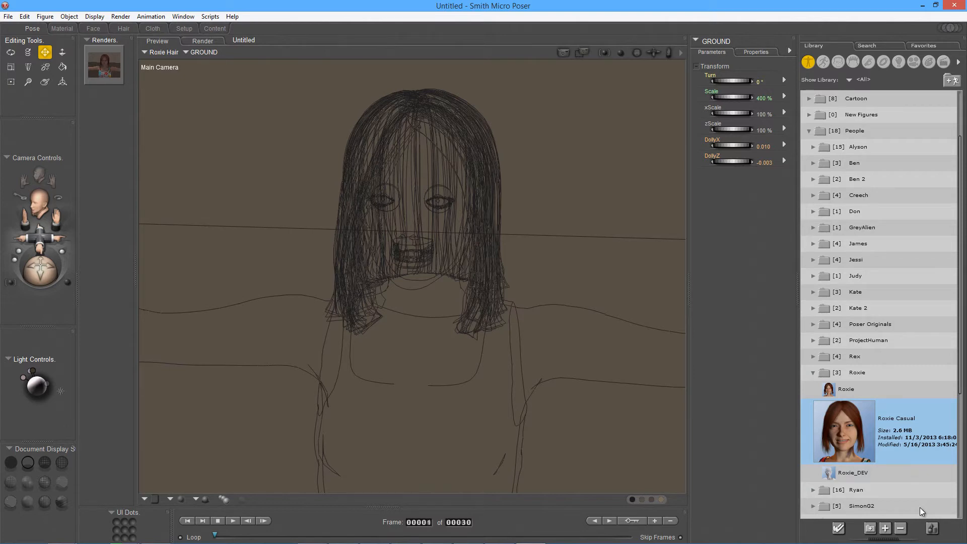
pyautogui.hotkey('ctrl', '3')
pyautogui.hotkey('ctrl', '4')
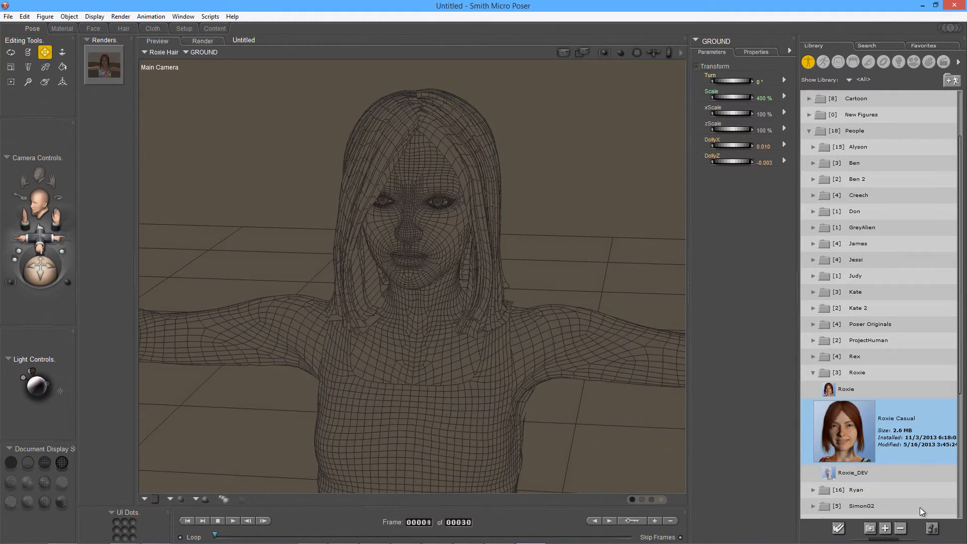
pyautogui.hotkey('ctrl', '6')
pyautogui.hotkey('ctrl', '3')
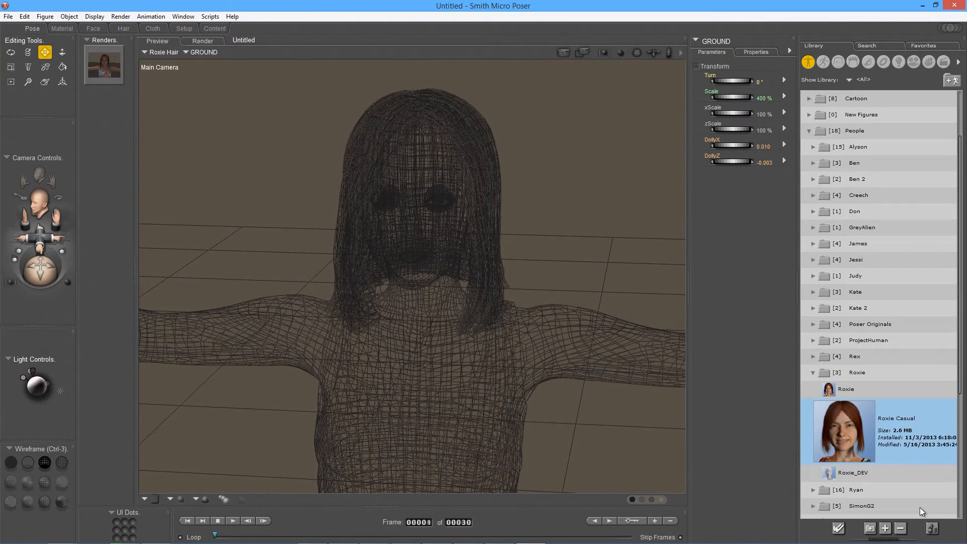
pyautogui.hotkey('ctrl', '4')
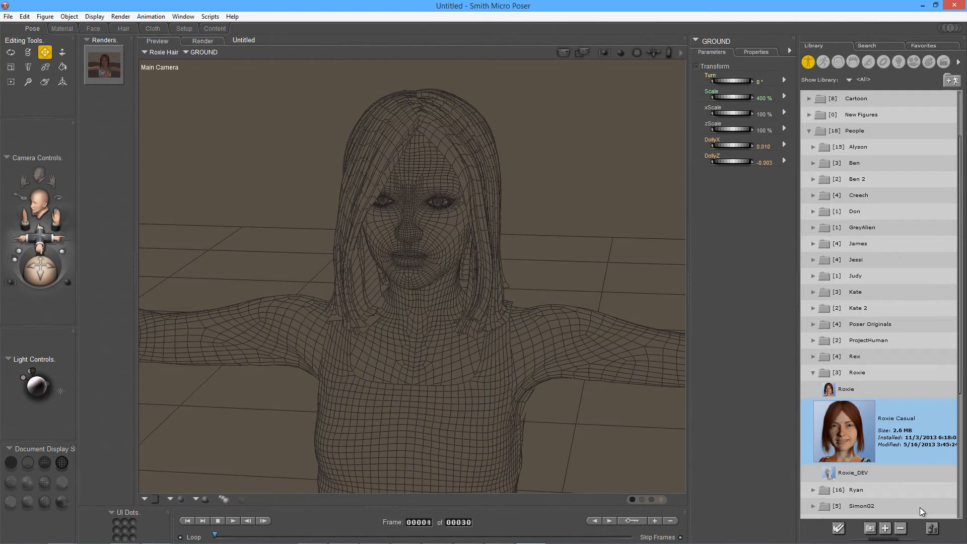
# Compare the lit wireframe, flat shaded and flat lined display styles on the Roxie figure.
pyautogui.hotkey('ctrl', '5')
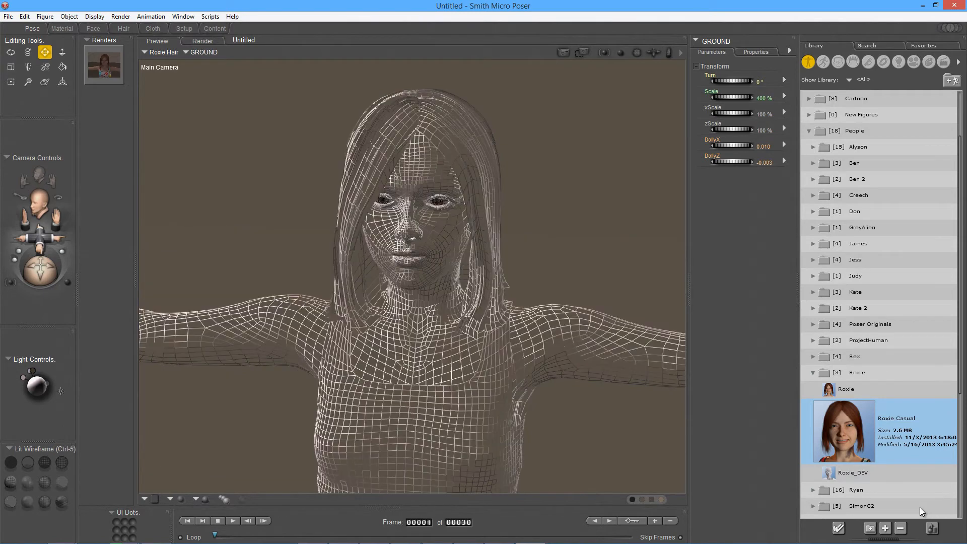
pyautogui.hotkey('ctrl', '6')
pyautogui.hotkey('ctrl', '6')
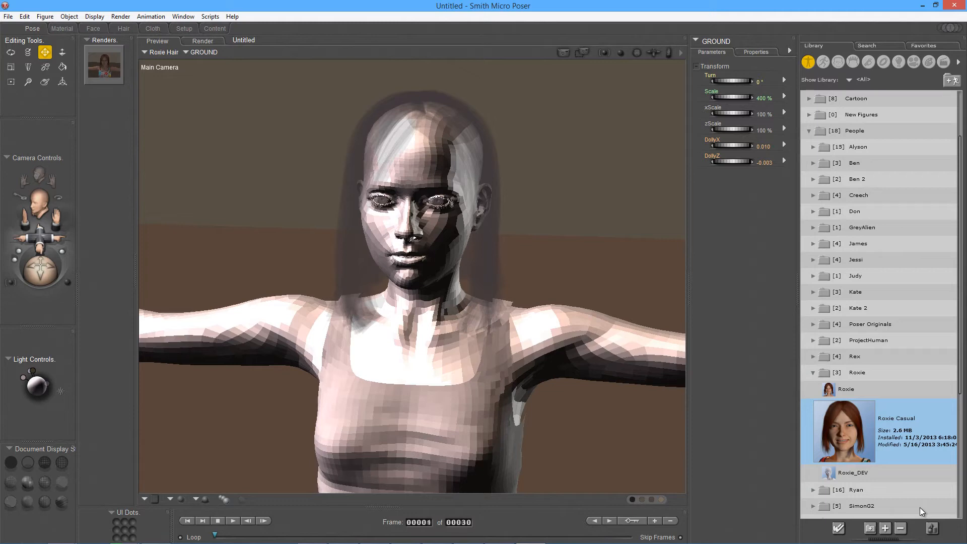
pyautogui.hotkey('ctrl', '7')
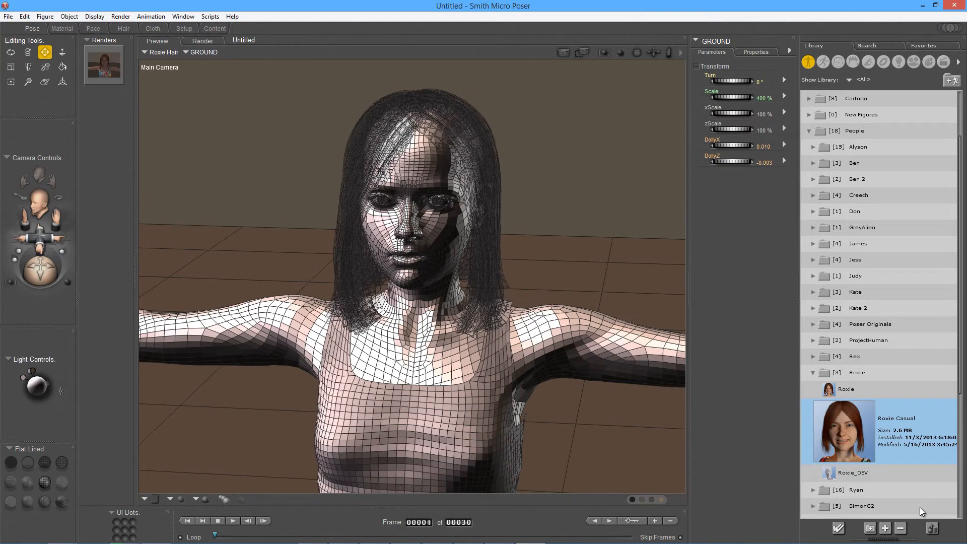
# Compare the cartoon and cartoon with line display styles on the Roxie figure.
pyautogui.hotkey('ctrl', '8')
pyautogui.hotkey('ctrl', '4')
pyautogui.hotkey('ctrl', '6')
pyautogui.hotkey('ctrl', '6')
pyautogui.hotkey('ctrl', '7')
pyautogui.hotkey('ctrl', '8')
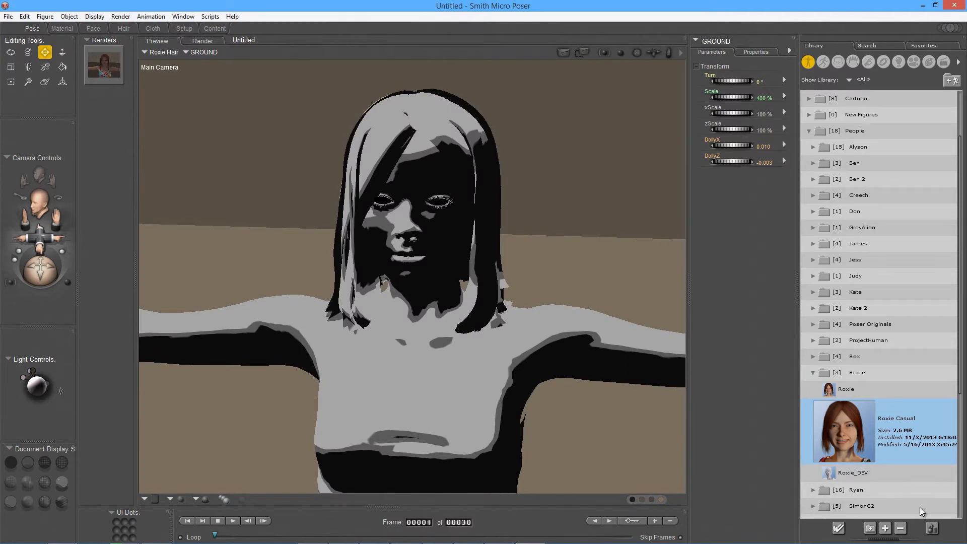
pyautogui.hotkey('ctrl', '7')
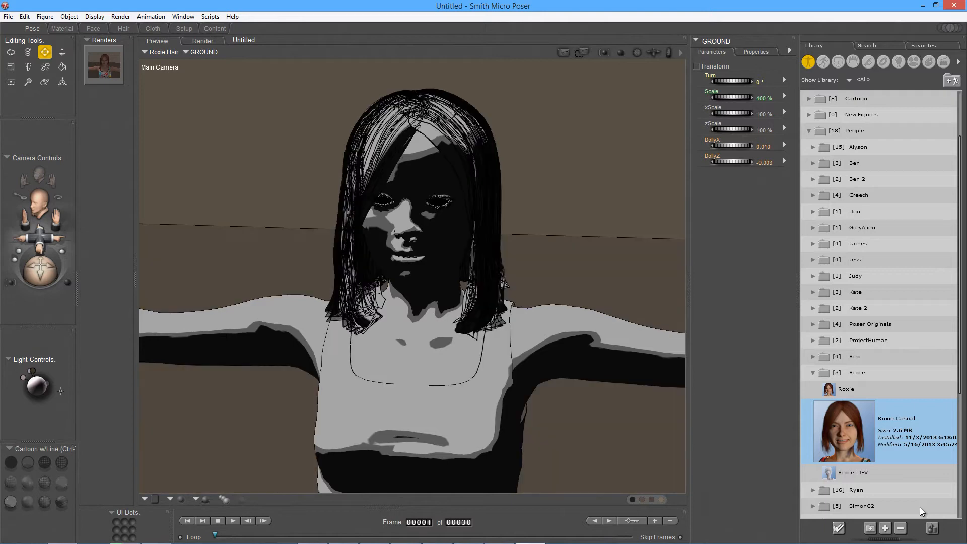
# Preview the smooth shaded and smooth lined display styles, finishing with the texture shaded style.
pyautogui.hotkey('ctrl', '9')
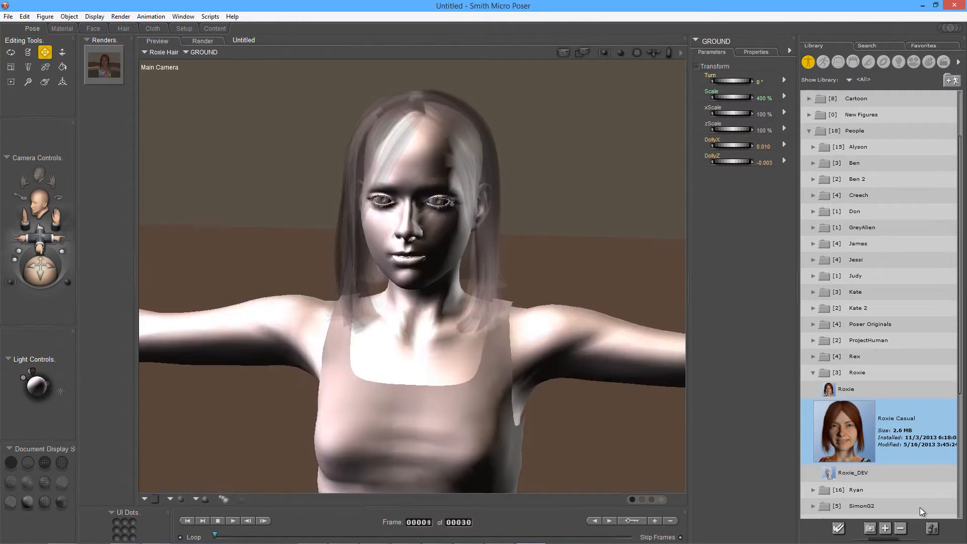
pyautogui.hotkey('ctrl', '0')
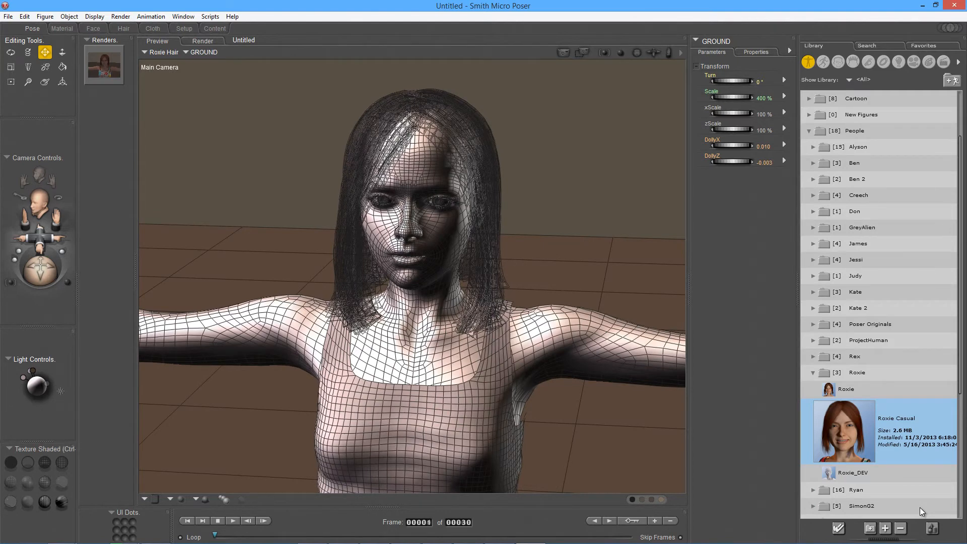
pyautogui.hotkey('ctrl', '9')
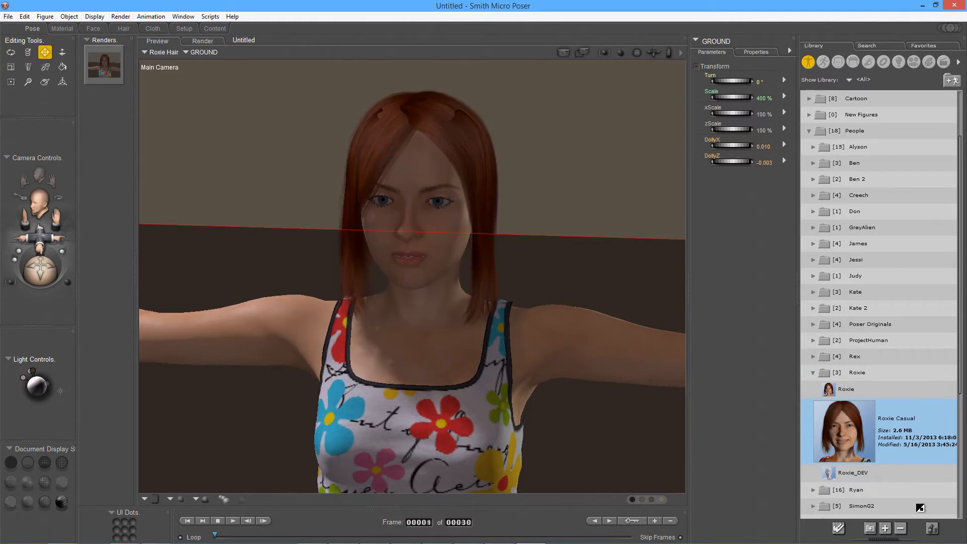
# Try the Comic Book toon preview on the scene, followed by its Comic Book (Color) version.
pyautogui.rightClick(409, 329)
pyautogui.moveTo(414, 324)
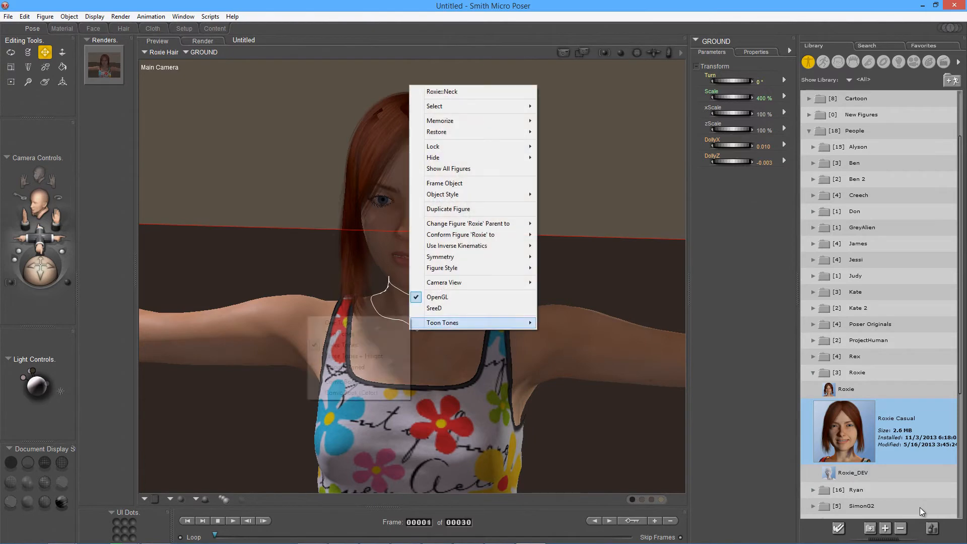
pyautogui.click(341, 381)
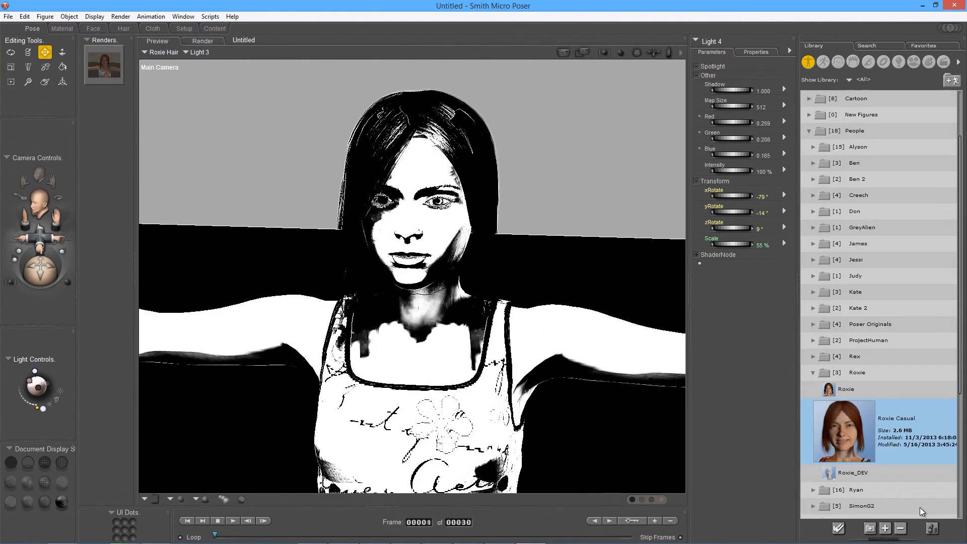
pyautogui.rightClick(460, 338)
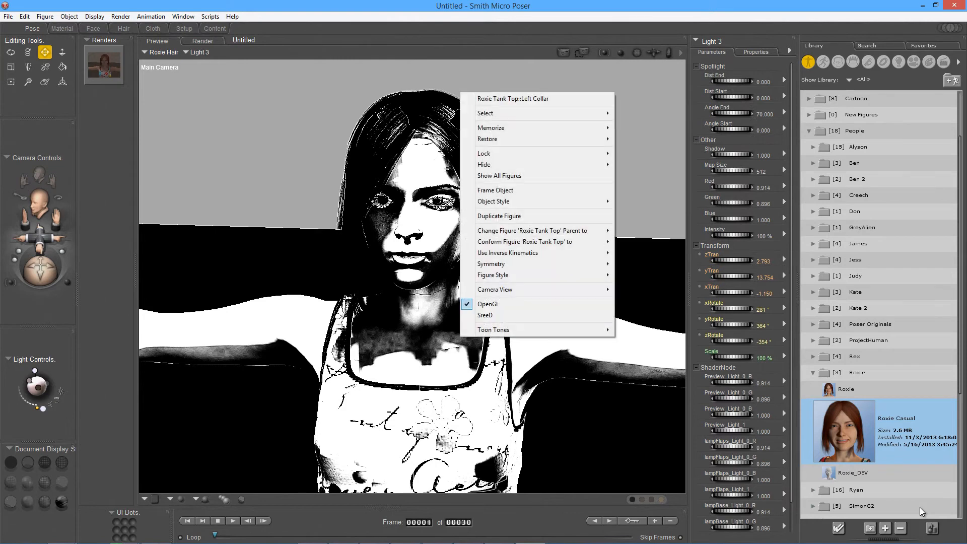
pyautogui.moveTo(494, 329)
pyautogui.click(402, 399)
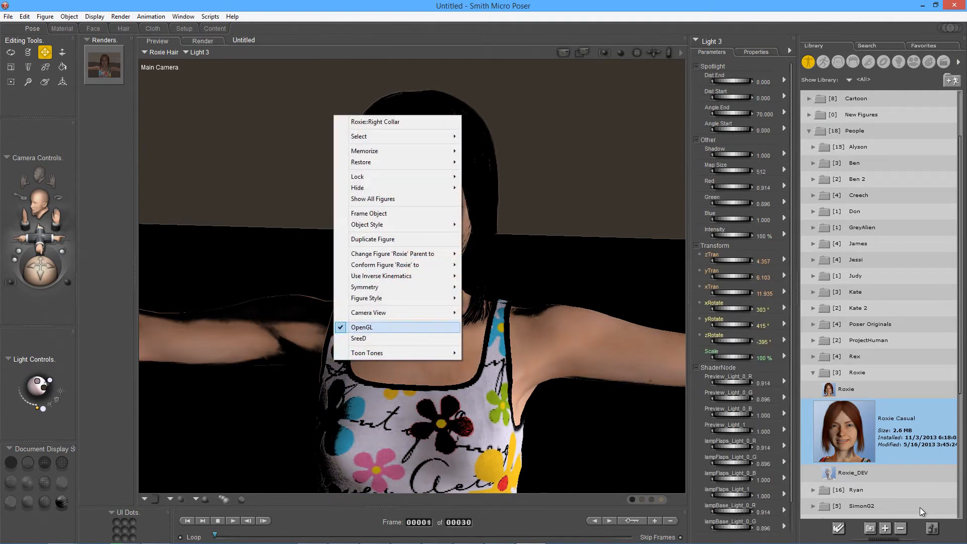
# Set the preview's toon tones to Smooth Toned and turn off the Comic Book (Color) effect.
pyautogui.moveTo(367, 352)
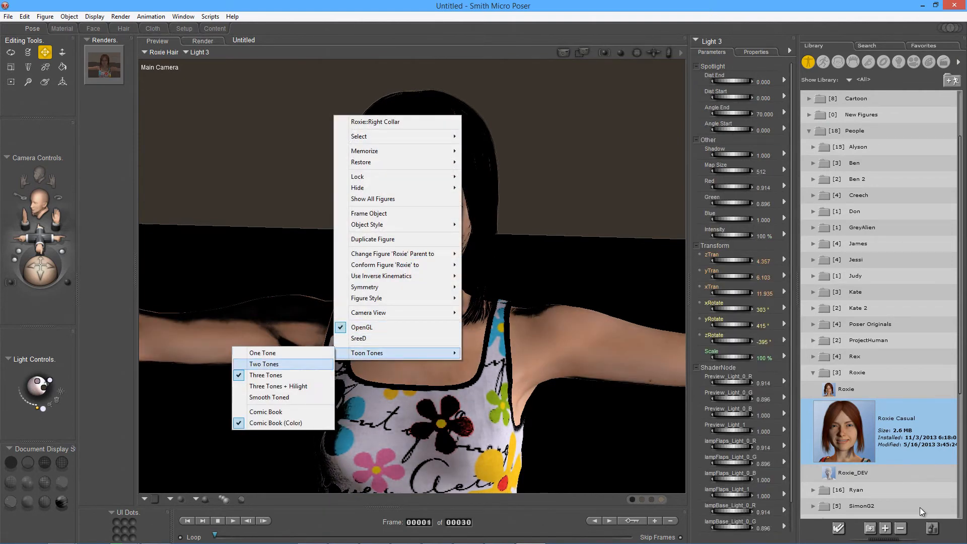
pyautogui.click(269, 397)
pyautogui.rightClick(542, 249)
pyautogui.moveTo(611, 486)
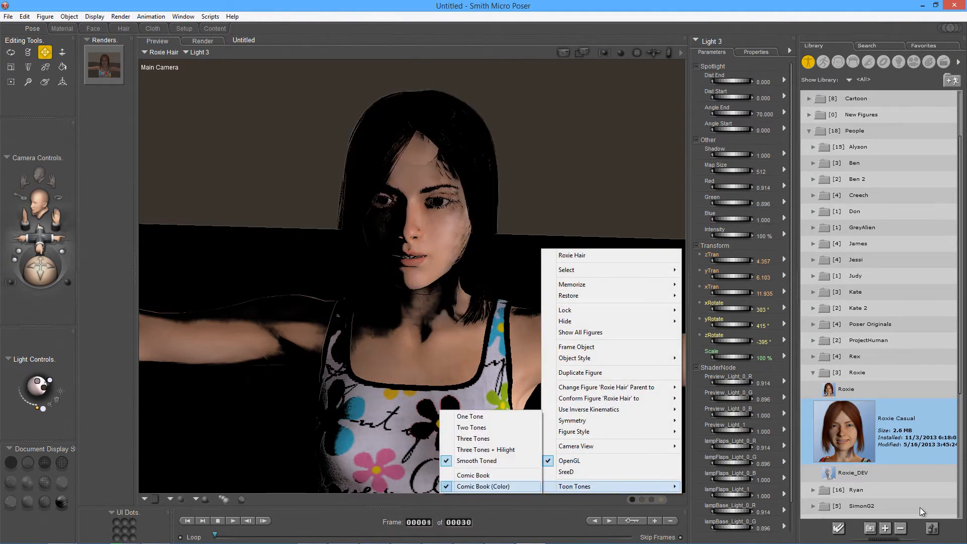
pyautogui.click(489, 486)
# Try the Three Tones + Hilight toon setting on the preview, finishing with Two Tones.
pyautogui.rightClick(421, 308)
pyautogui.moveTo(454, 301)
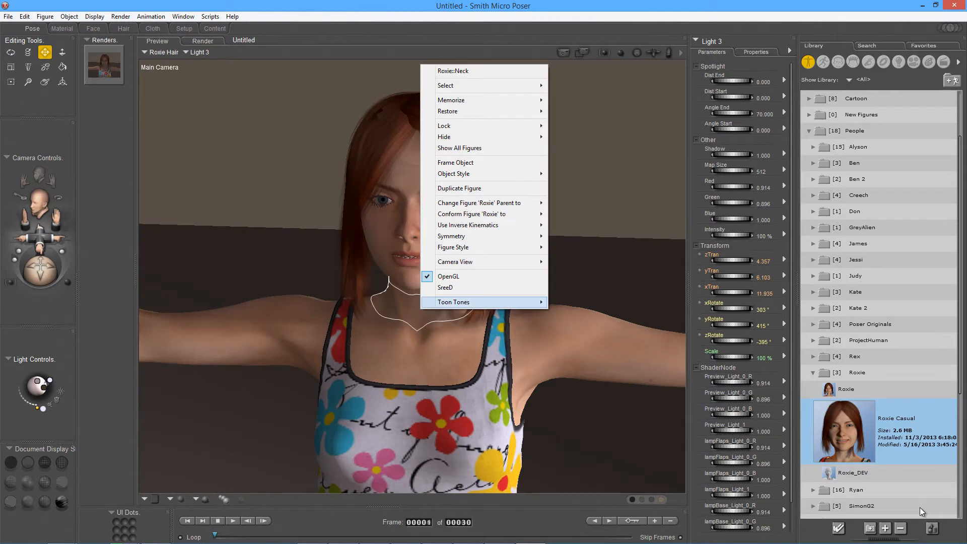
pyautogui.click(352, 336)
pyautogui.rightClick(401, 93)
pyautogui.moveTo(453, 331)
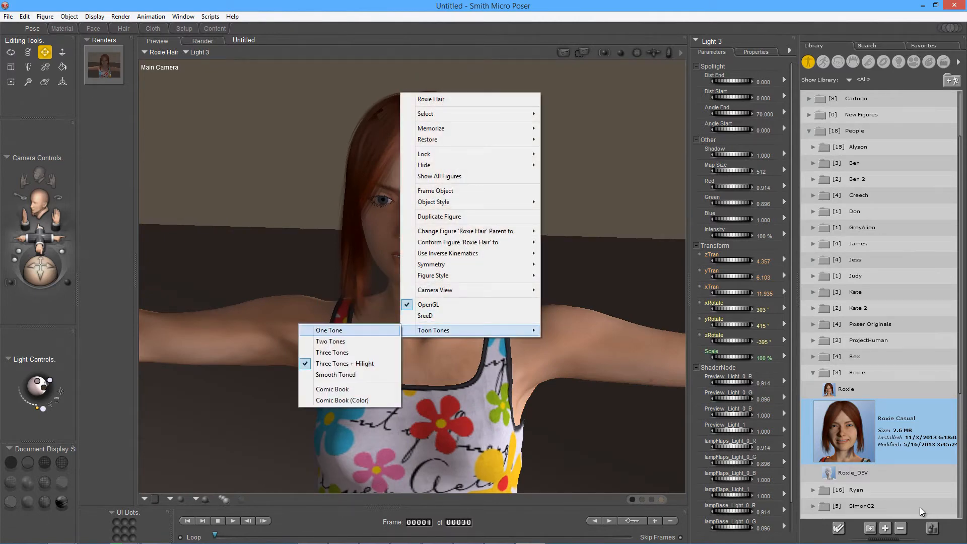
pyautogui.click(331, 341)
pyautogui.rightClick(398, 328)
pyautogui.moveTo(453, 321)
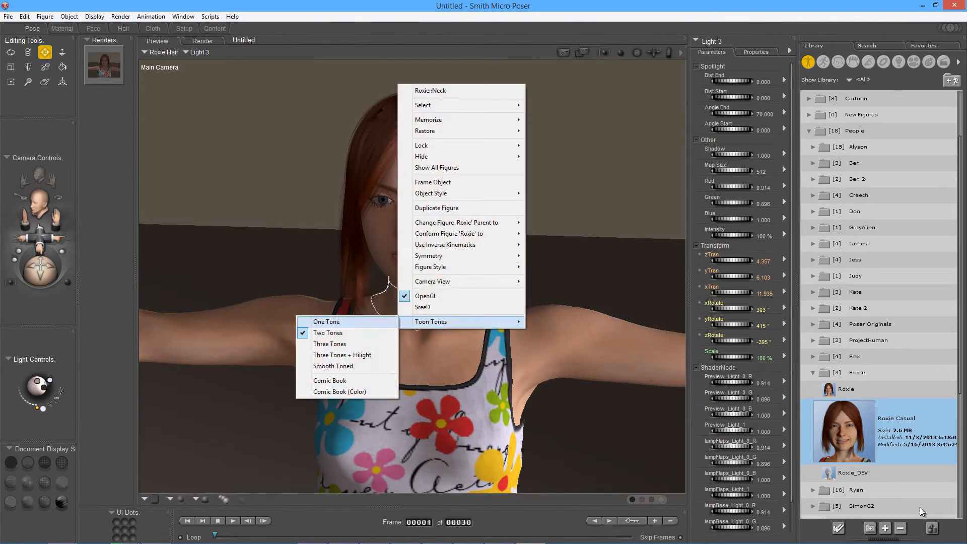
pyautogui.press('Escape')
# Make a Sketch Style Render of the Roxie figure's close-up from the main camera.
pyautogui.hotkey('alt', 'r')
pyautogui.press('Down')
pyautogui.press('Down')
pyautogui.press('Down')
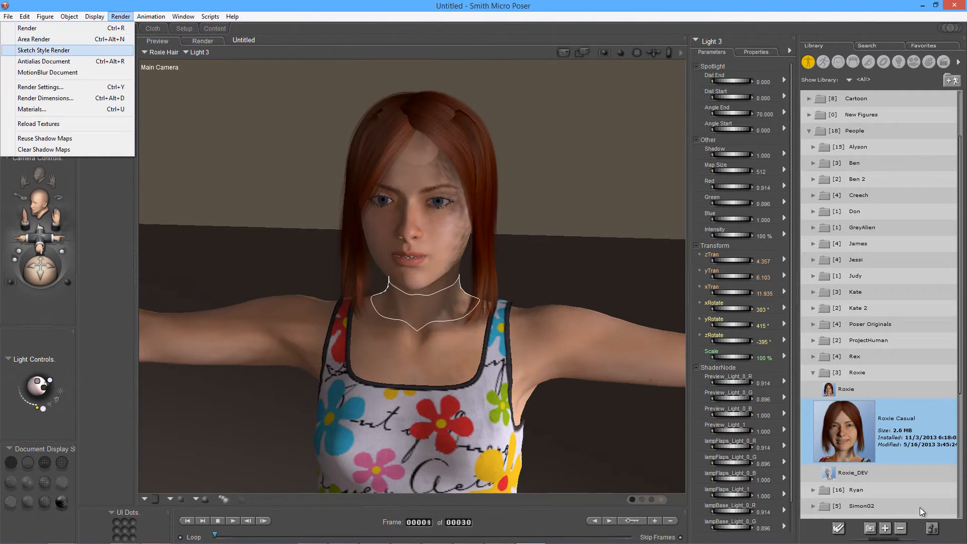
pyautogui.press('Return')
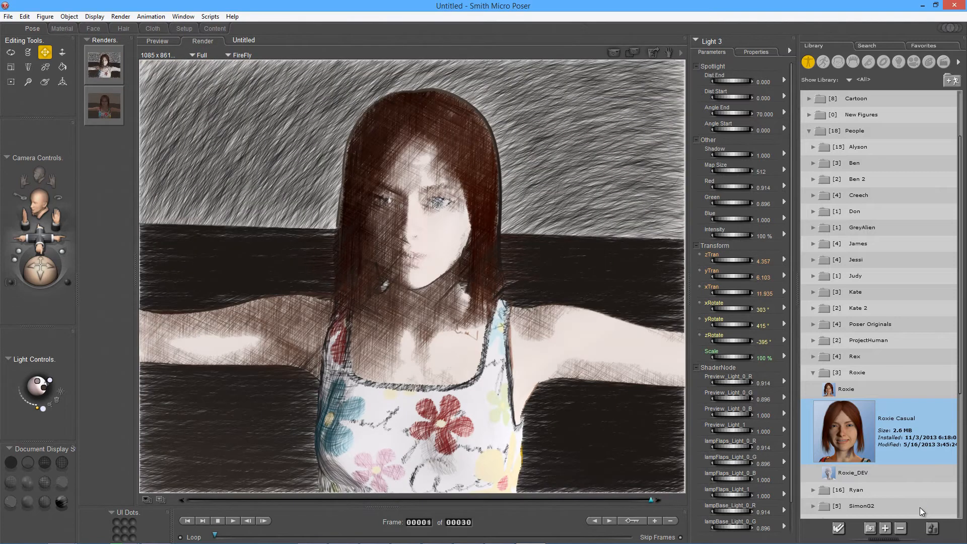
pyautogui.hotkey('alt', 'r')
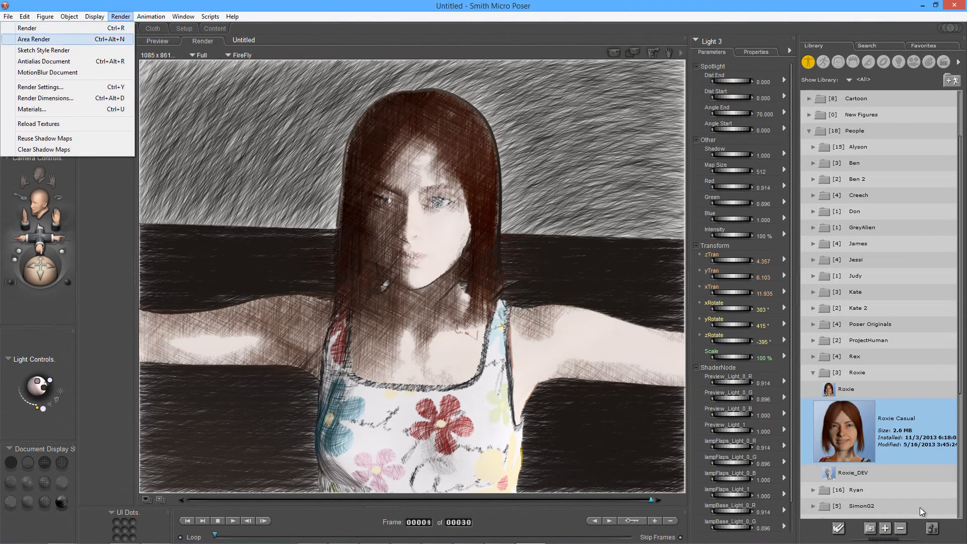
pyautogui.press('Left')
pyautogui.press('Right')
pyautogui.press('Left')
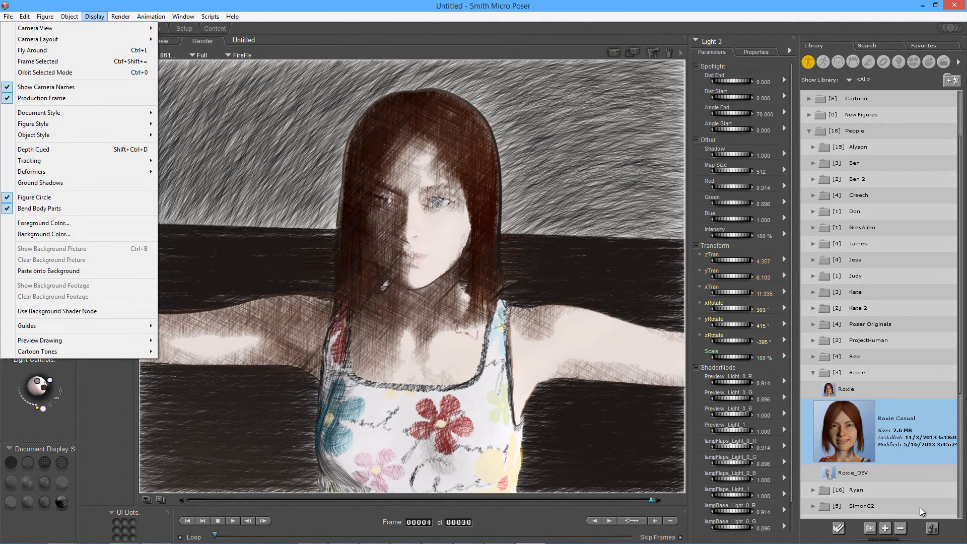
pyautogui.press('Right')
pyautogui.press('Down')
pyautogui.press('Down')
pyautogui.press('Down')
pyautogui.press('Down')
pyautogui.press('Down')
pyautogui.press('Down')
pyautogui.press('Down')
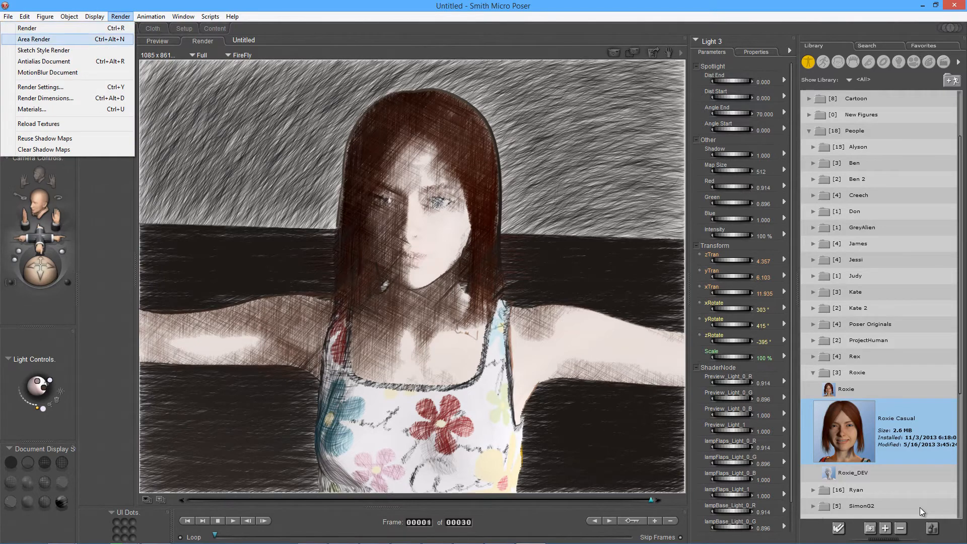
pyautogui.press('Up')
pyautogui.press('Return')
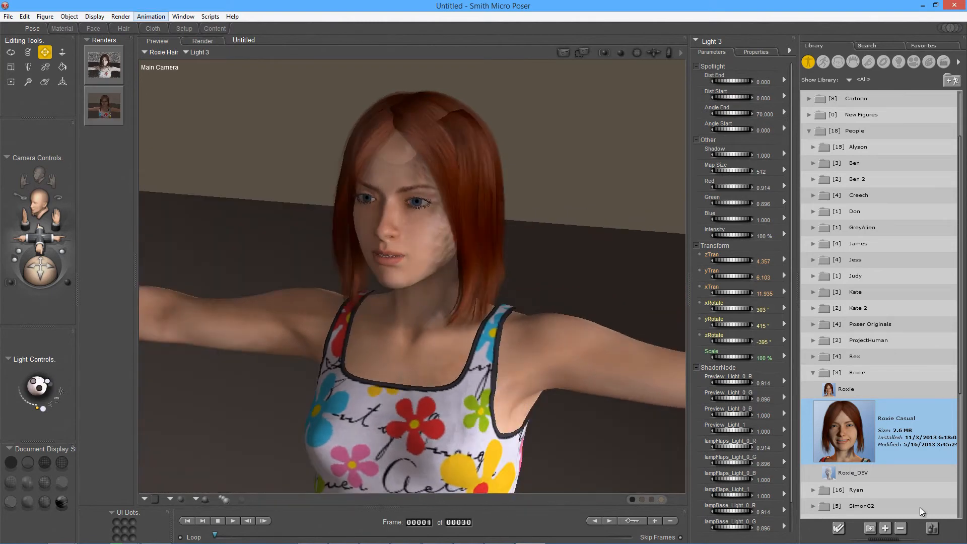
# Open the FireFly render settings, examine the pen, pencil and marker choices for the toon outline, and leave the outline off.
pyautogui.click(120, 16)
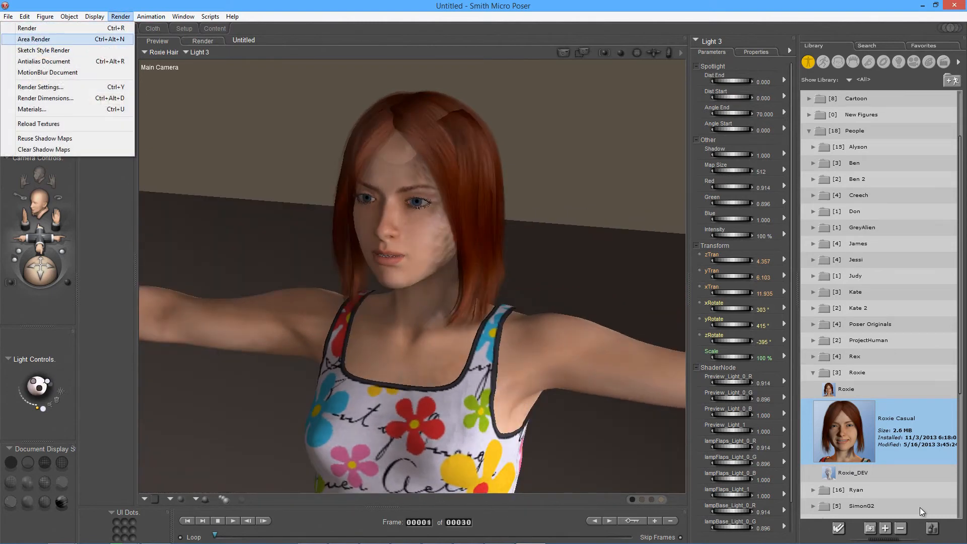
pyautogui.click(40, 87)
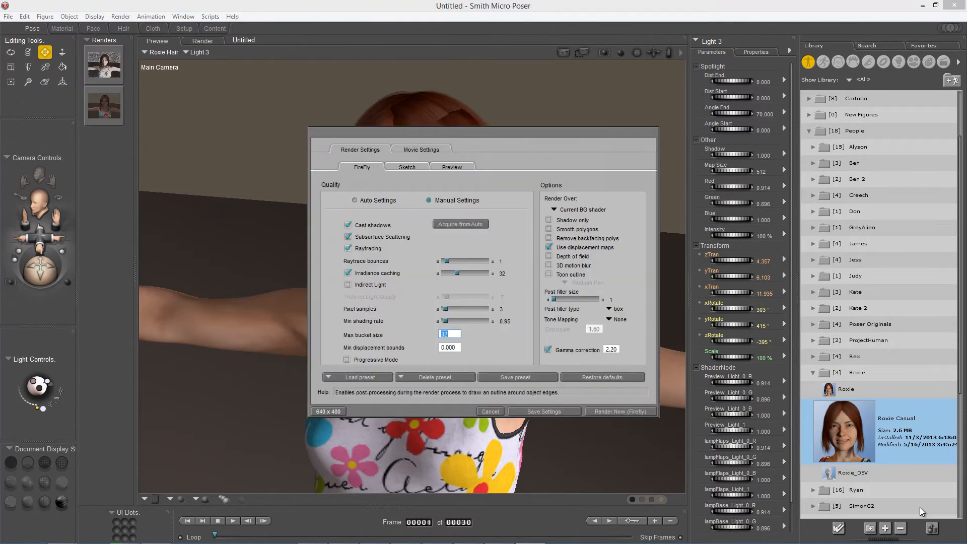
pyautogui.click(549, 274)
pyautogui.click(579, 282)
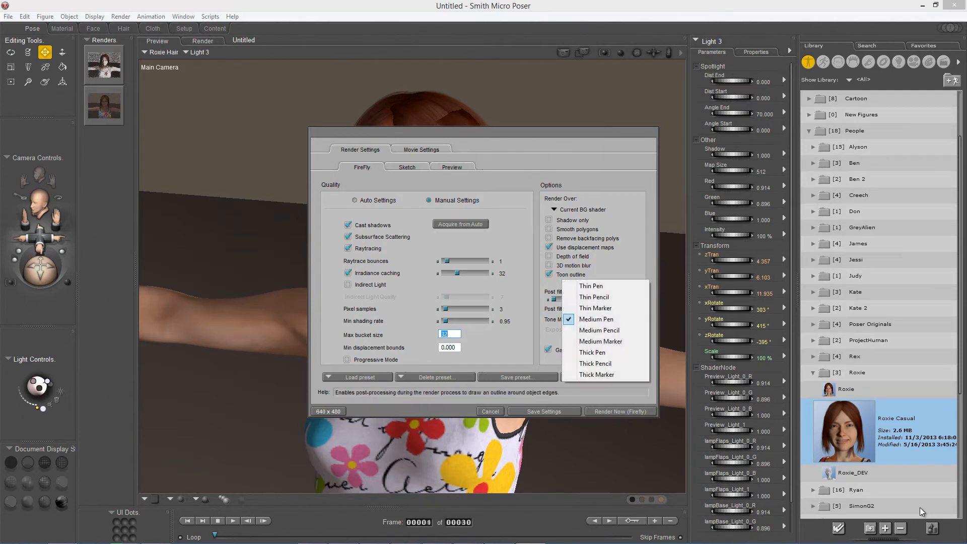
pyautogui.press('Escape')
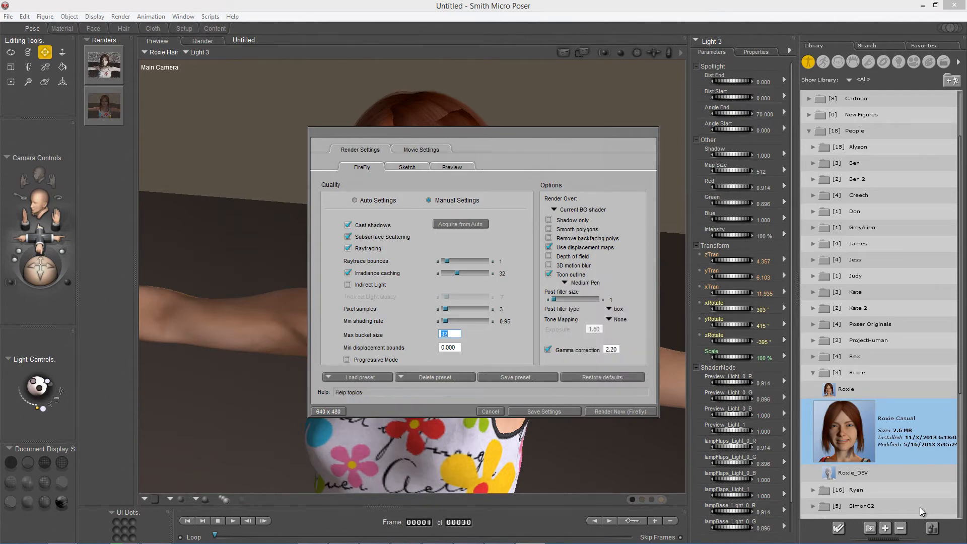
pyautogui.click(549, 274)
# Render the figure as a sketch with the Pencil and Ink preset.
pyautogui.click(407, 167)
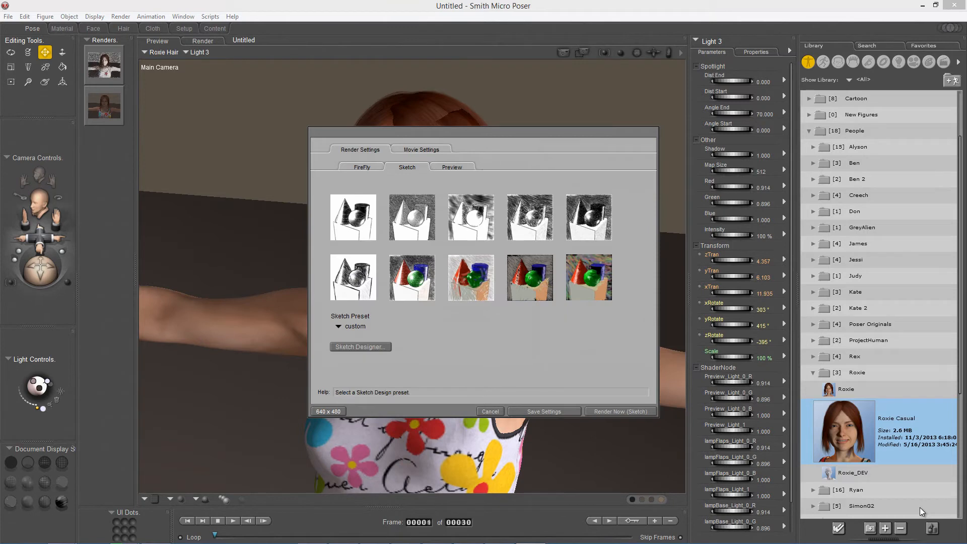
pyautogui.click(353, 217)
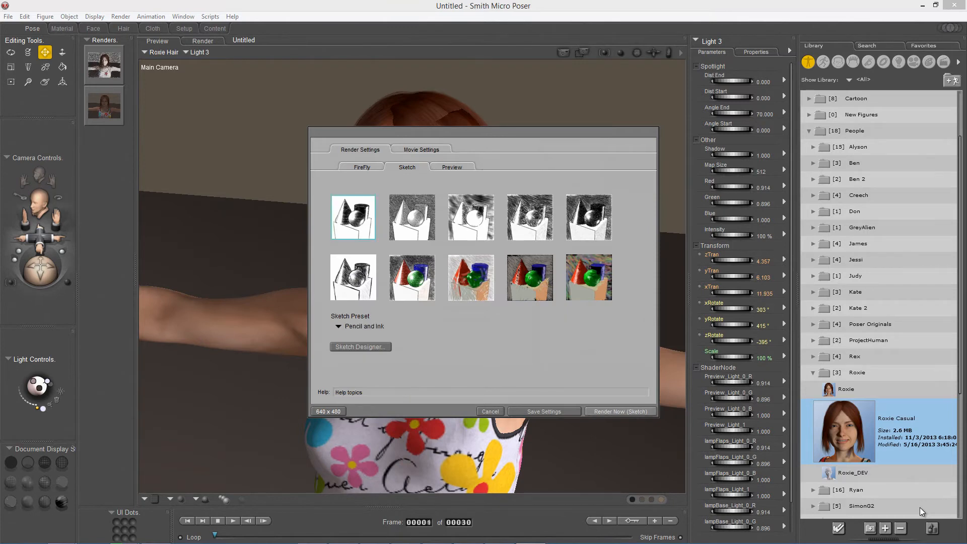
pyautogui.click(620, 411)
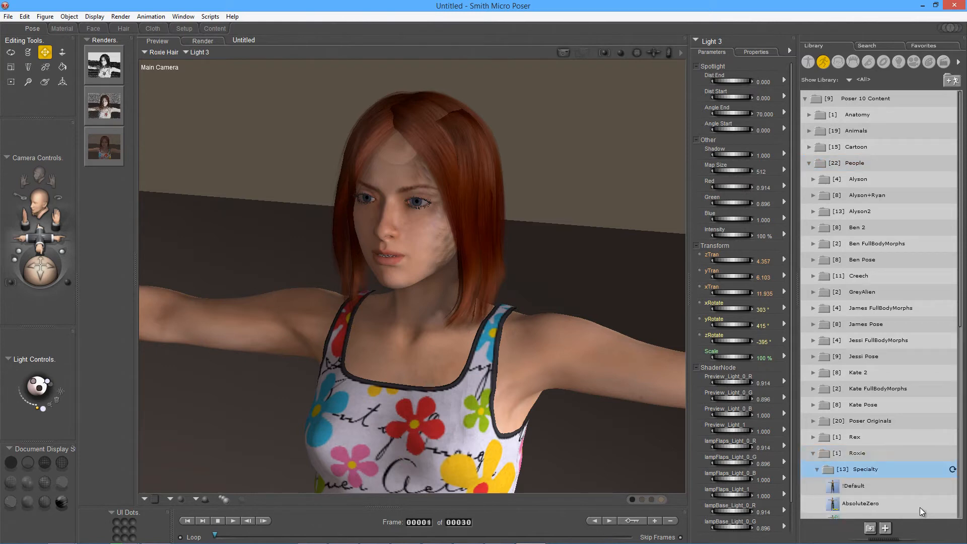
# Open the Comic Book poses under Universal Poses > Action in the pose library.
pyautogui.scroll(-3, 921, 511)
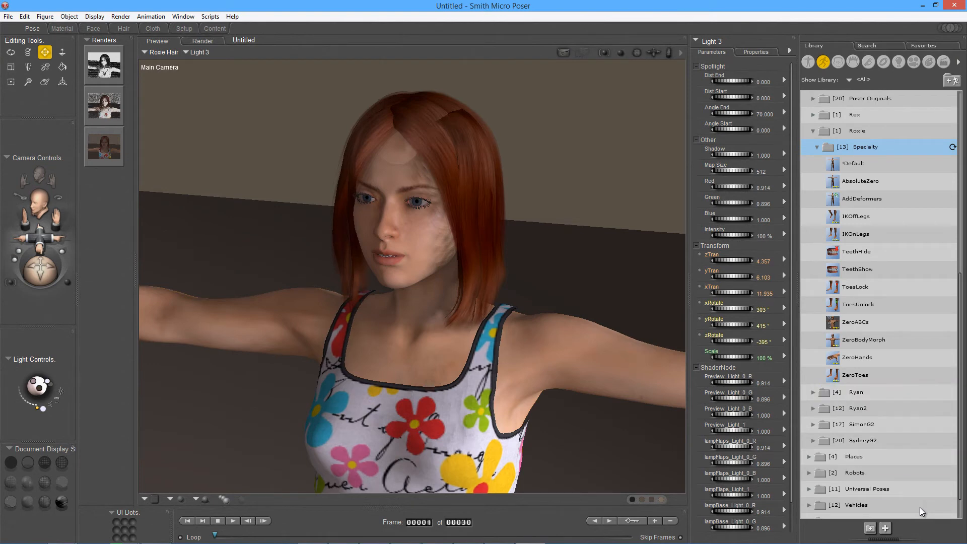
pyautogui.doubleClick(867, 489)
pyautogui.scroll(-5, 921, 511)
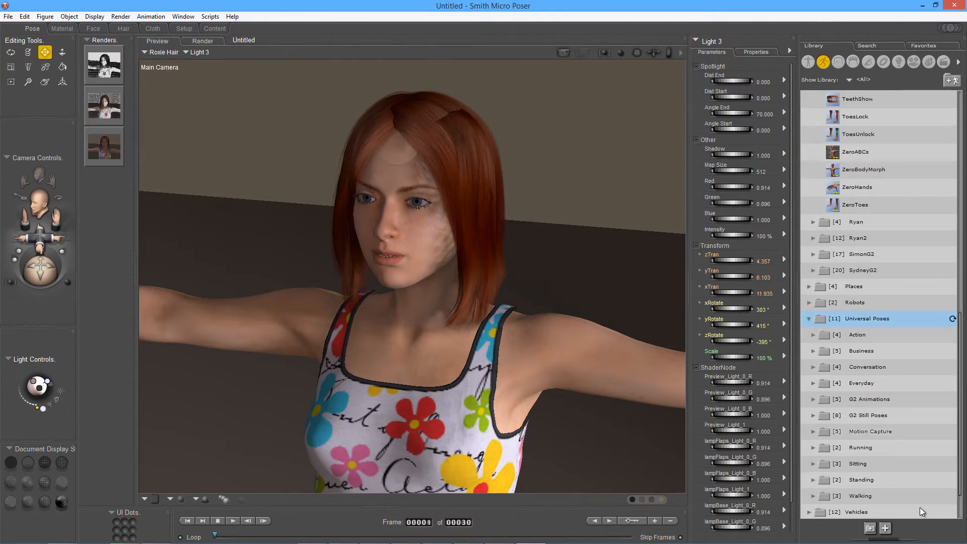
pyautogui.press('Down')
pyautogui.press('Right')
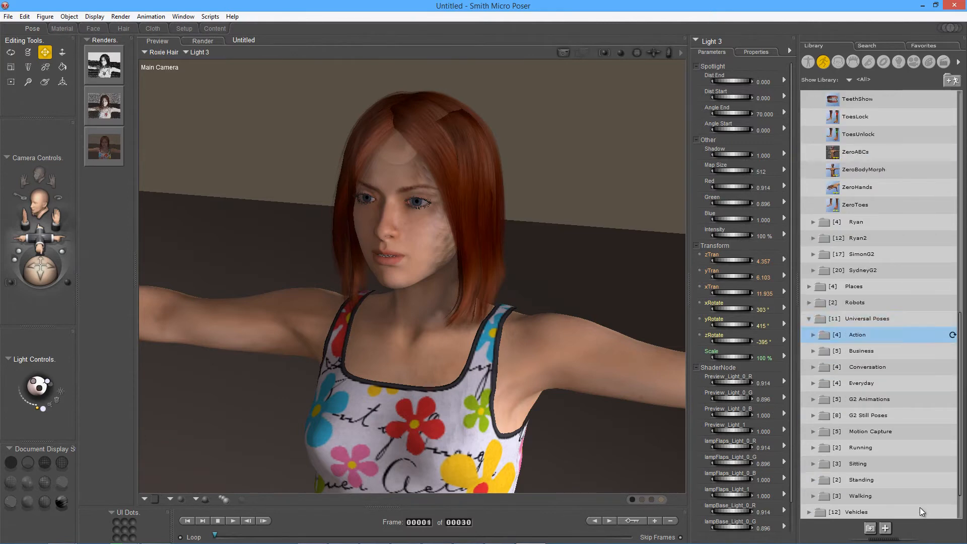
pyautogui.press('Down')
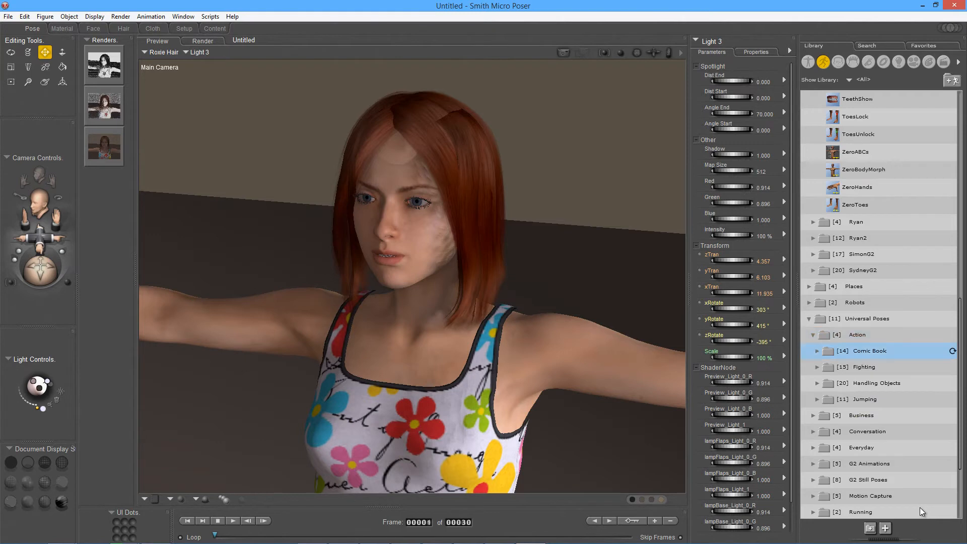
pyautogui.press('Right')
pyautogui.scroll(-2, 921, 512)
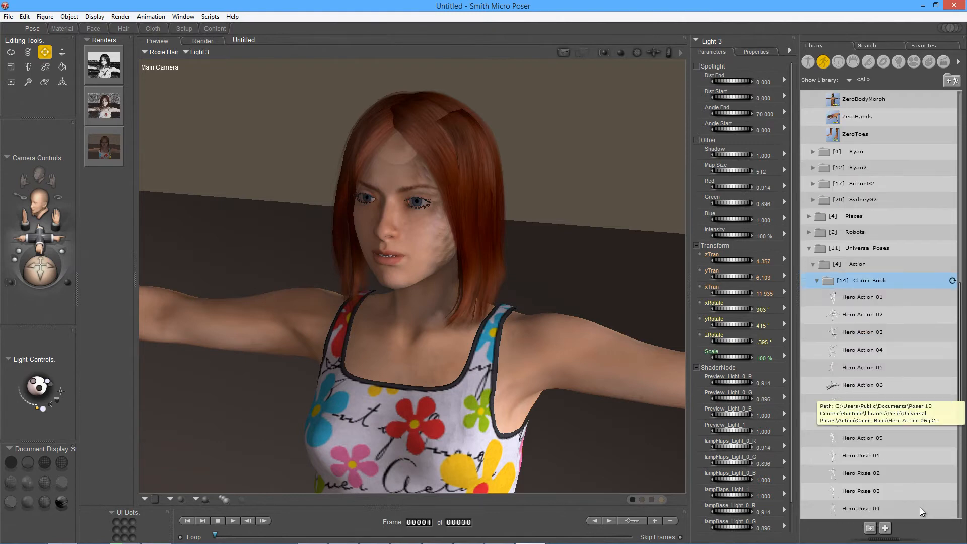
# Try the Hero Action 06 pose on the hair figure and undo it.
pyautogui.press('Return')
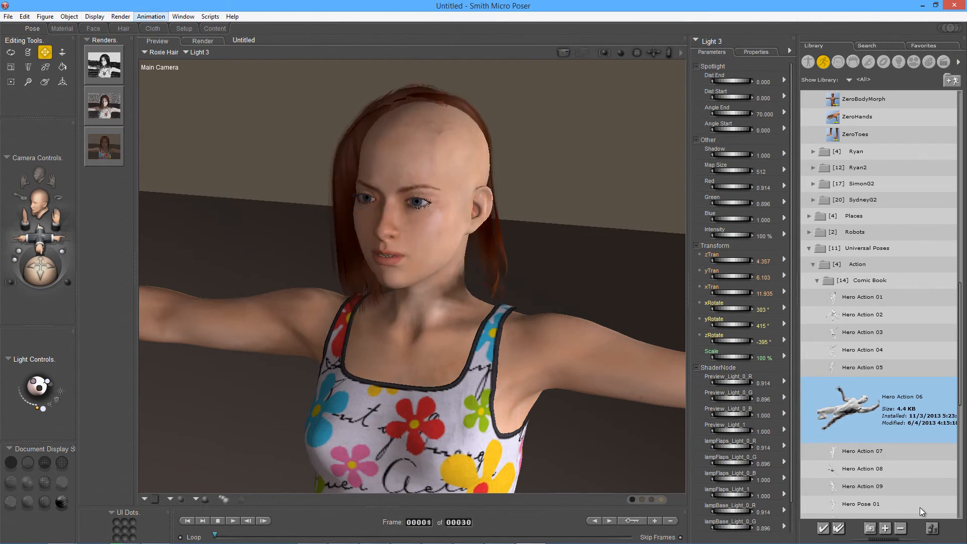
pyautogui.hotkey('alt', 'e')
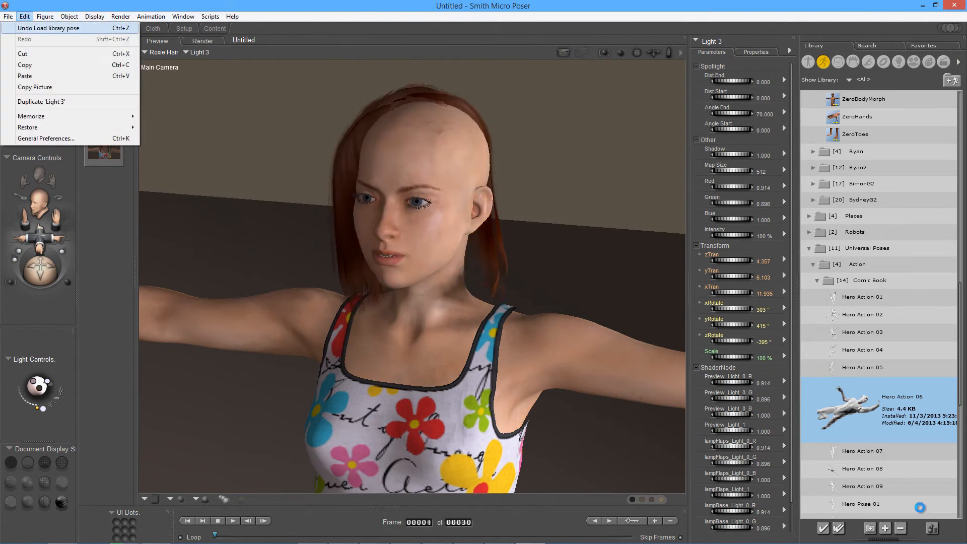
pyautogui.press('Return')
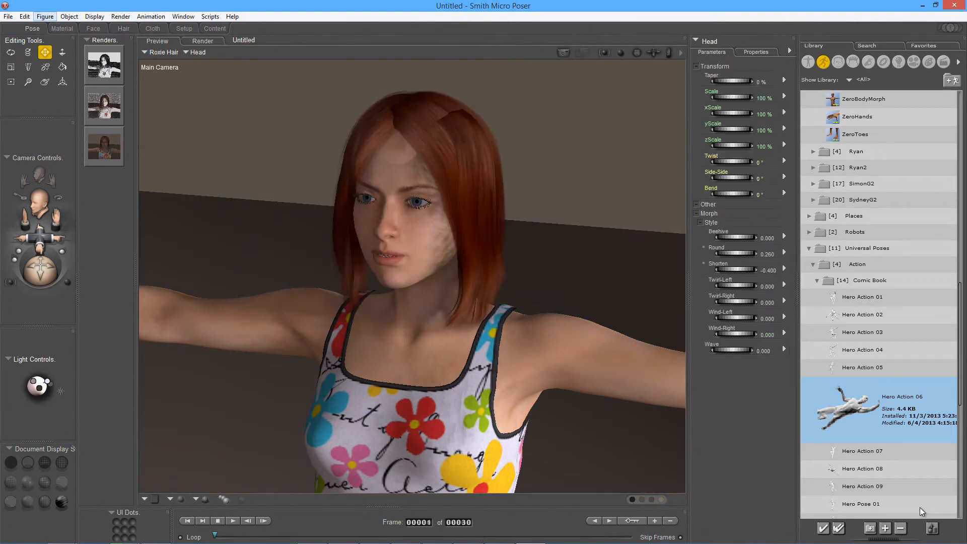
# Conform the Roxie Hair figure to Roxie.
pyautogui.hotkey('alt', 'o')
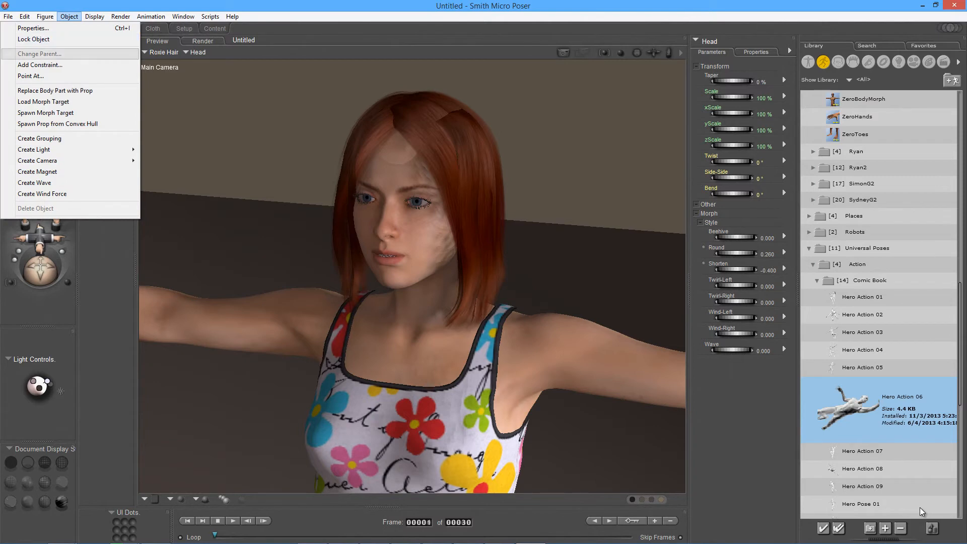
pyautogui.press('Left')
pyautogui.press('Return')
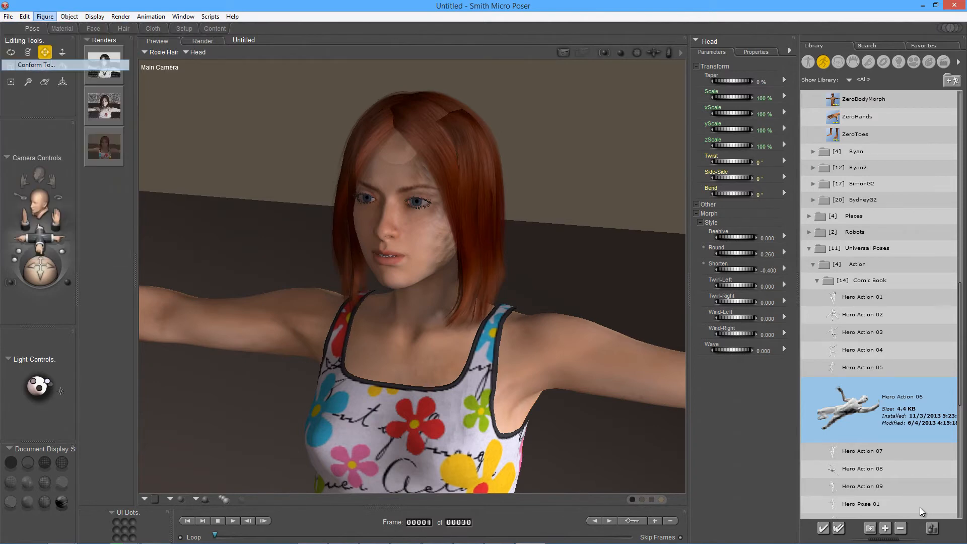
pyautogui.press('space')
pyautogui.press('Down')
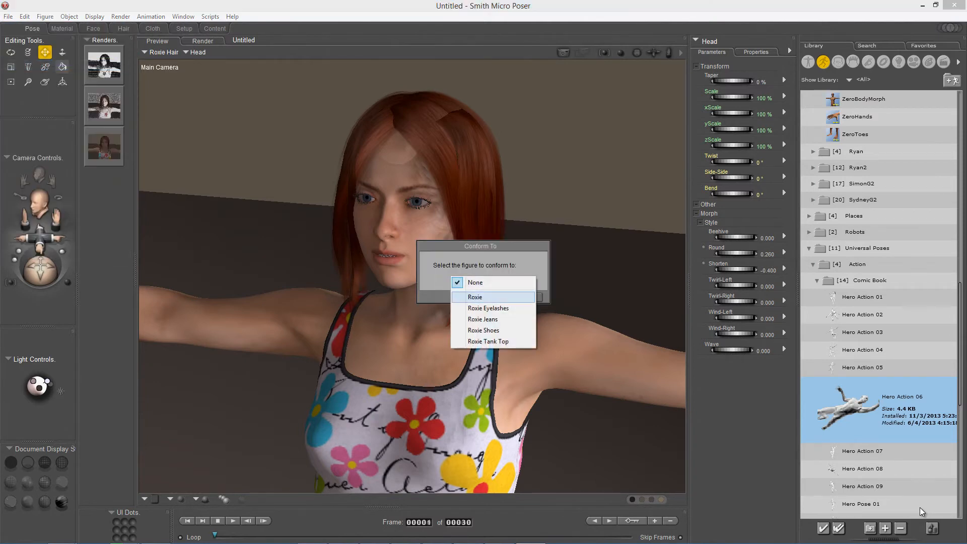
pyautogui.press('Return')
pyautogui.press('Return')
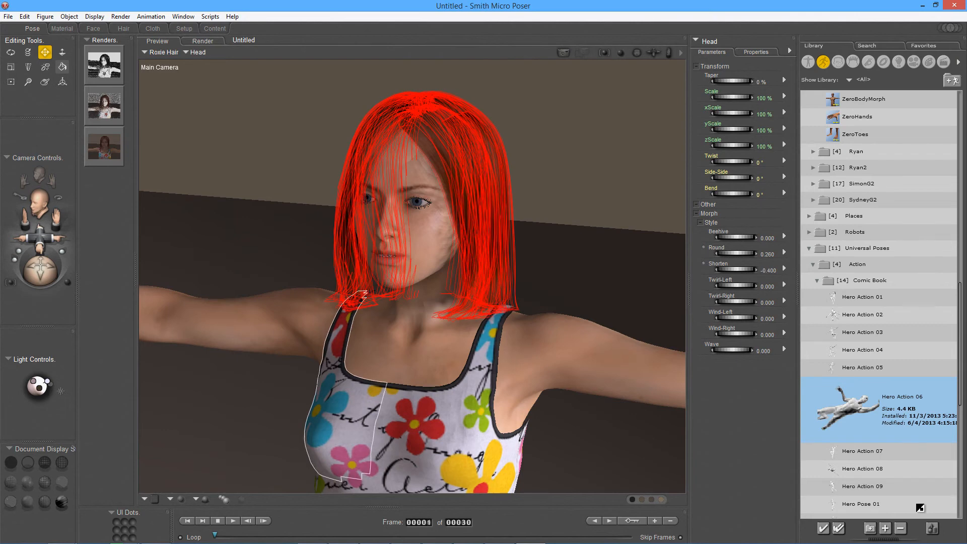
# Select the hair's body and the ground, and pull the main camera back to show the whole figure.
pyautogui.press('Down')
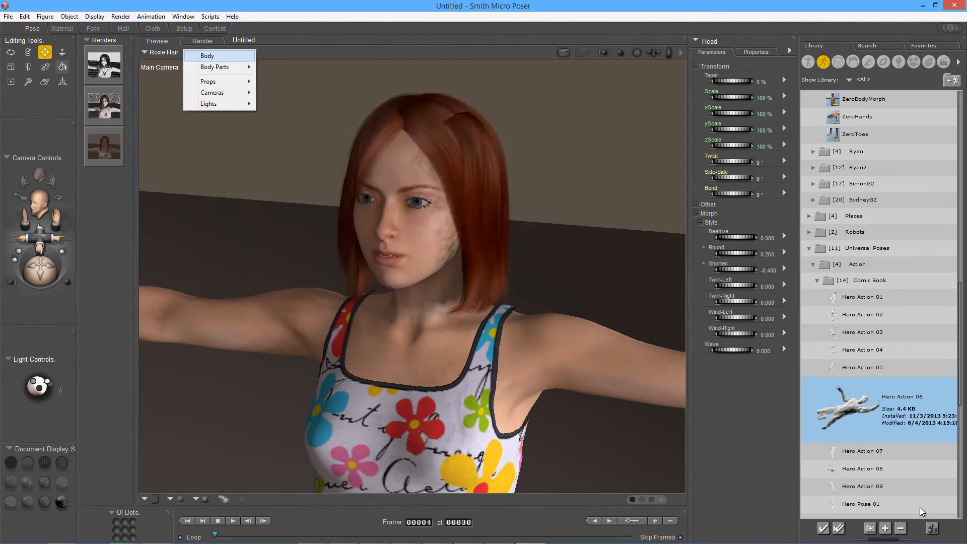
pyautogui.press('Return')
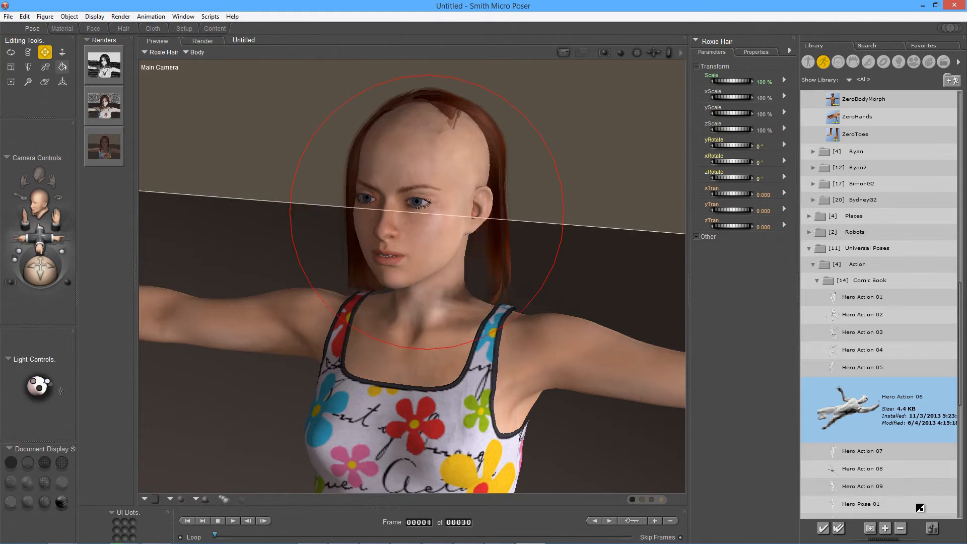
pyautogui.click(599, 274)
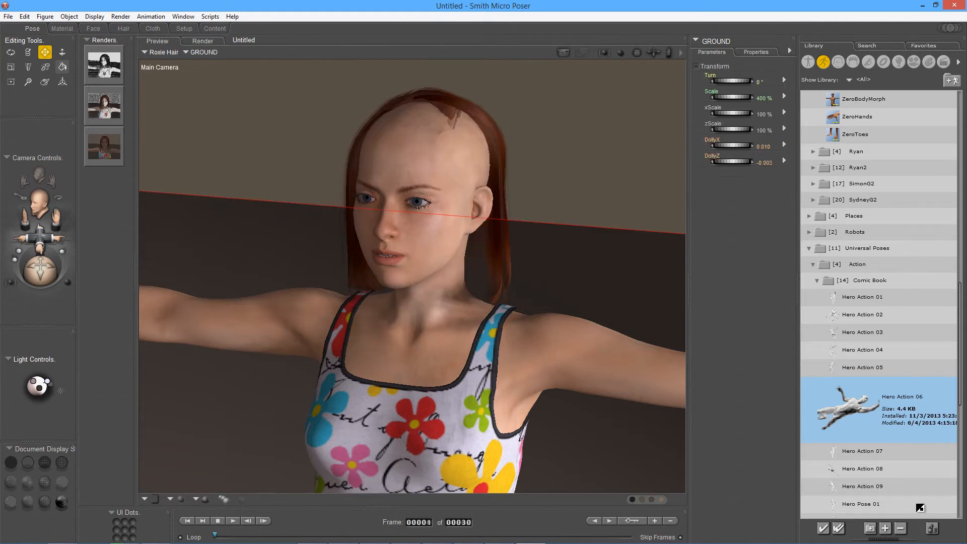
pyautogui.scroll(-8, 412, 276)
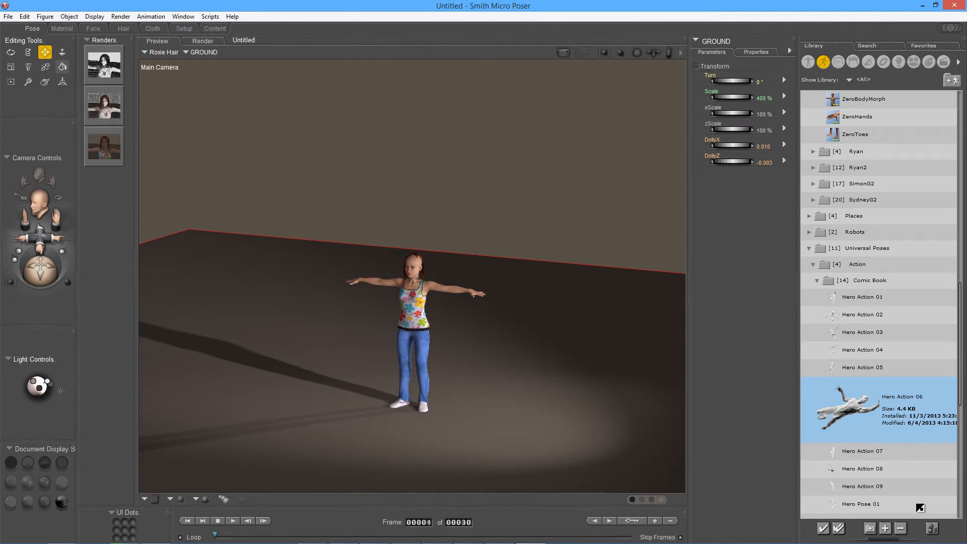
pyautogui.hotkey('alt', 'e')
pyautogui.press('Right')
pyautogui.press('Right')
pyautogui.press('Down')
pyautogui.press('Left')
pyautogui.press('Left')
pyautogui.press('Right')
pyautogui.press('Right')
pyautogui.press('Right')
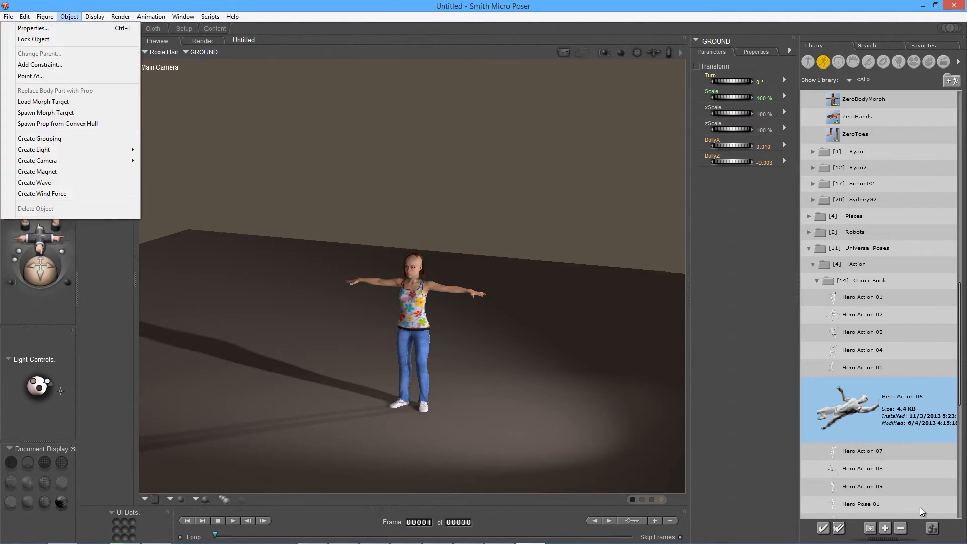
pyautogui.press('Left')
pyautogui.press('Left')
pyautogui.press('Left')
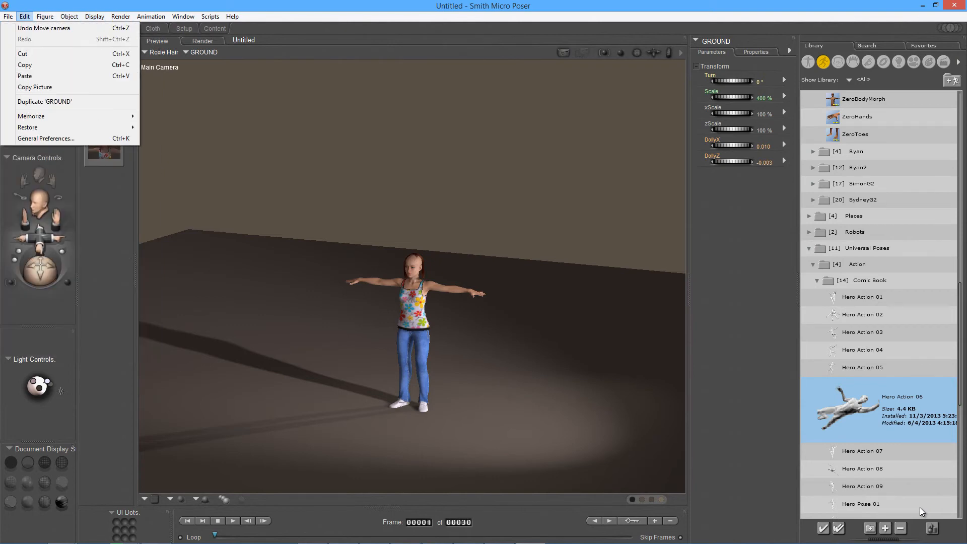
pyautogui.press('Escape')
pyautogui.press('Escape')
# Undo the main camera move and the change made before it.
pyautogui.hotkey('alt', 'e')
pyautogui.press('Return')
pyautogui.hotkey('alt', 'e')
pyautogui.press('Escape')
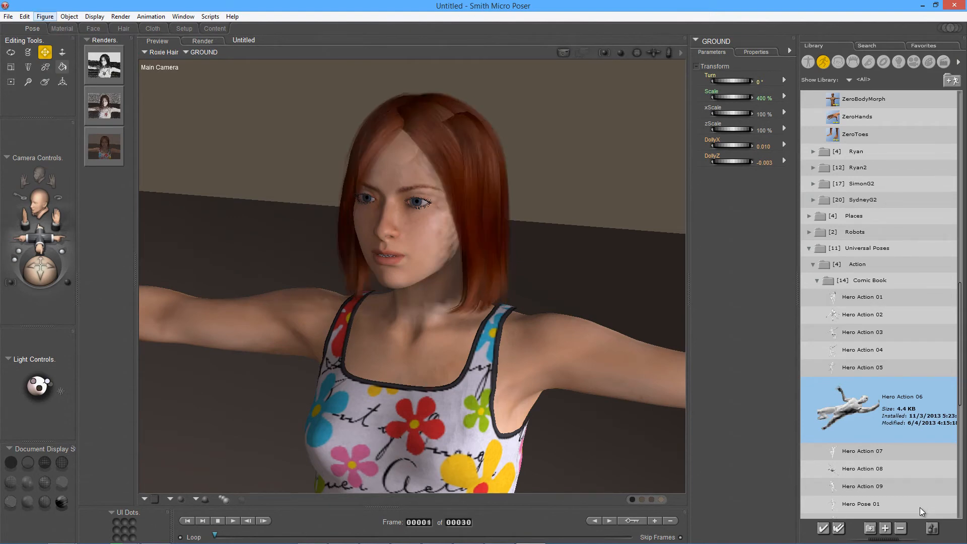
pyautogui.hotkey('alt', 'e')
pyautogui.press('Return')
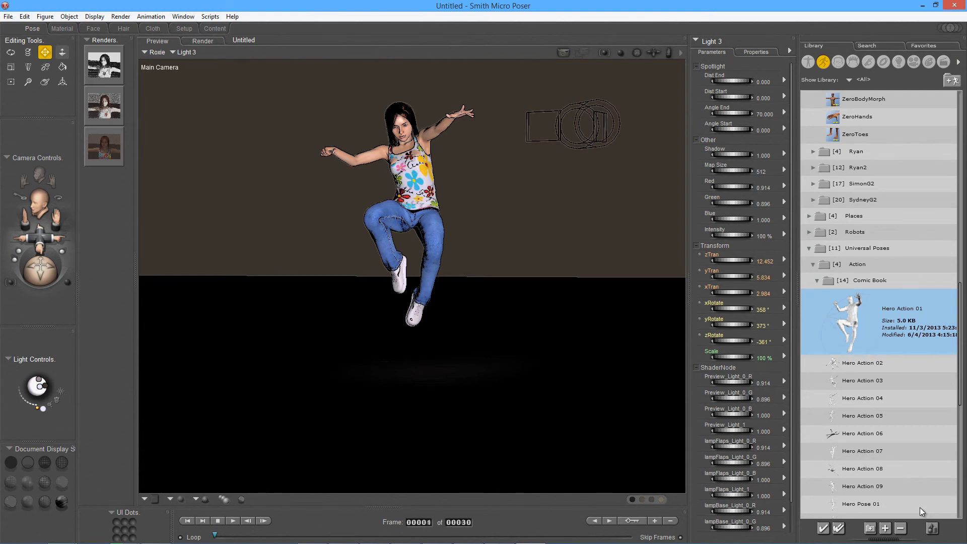
# Apply the Meeting Sitting 01 pose and the Meeting Sitting 03 pose from Business > Meeting to Roxie.
pyautogui.scroll(-8, 922, 511)
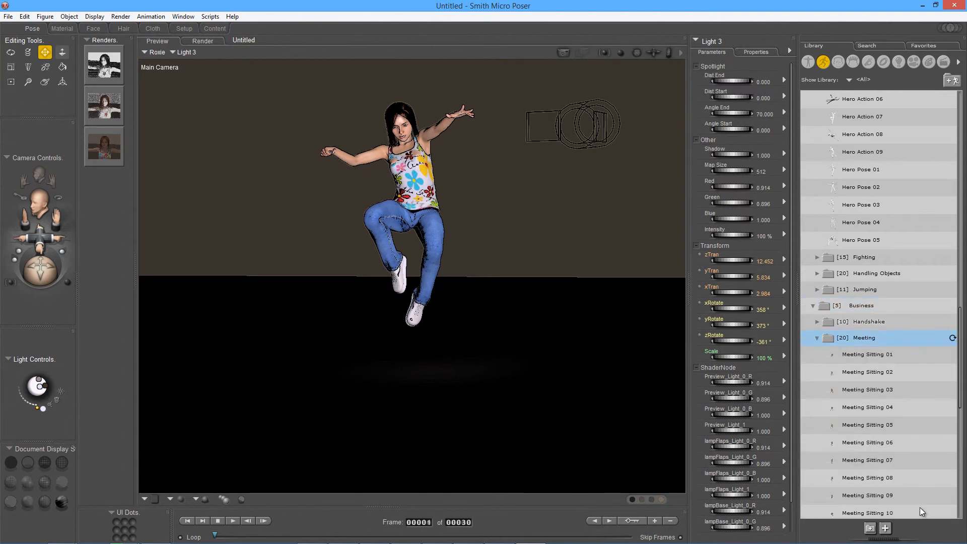
pyautogui.press('Down')
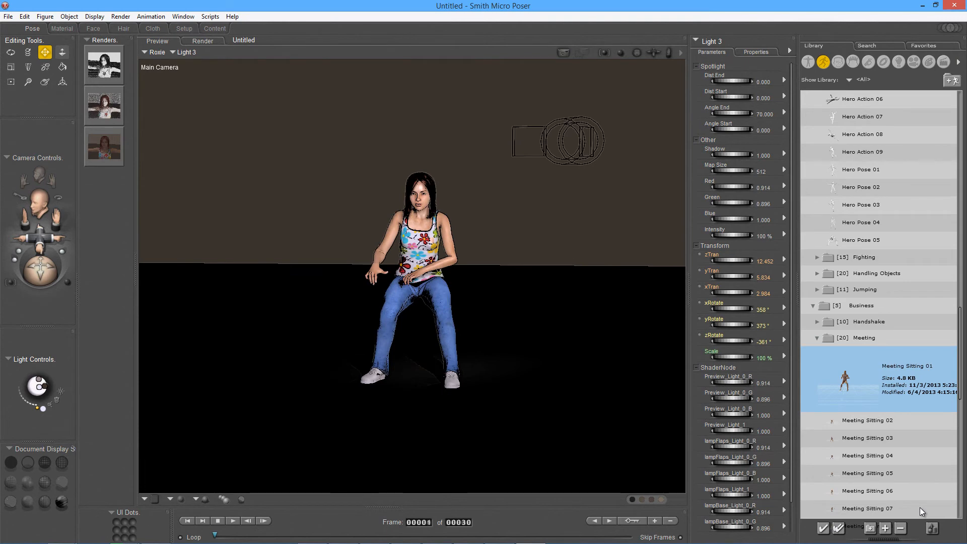
pyautogui.press('Down')
pyautogui.press('Down')
pyautogui.press('Return')
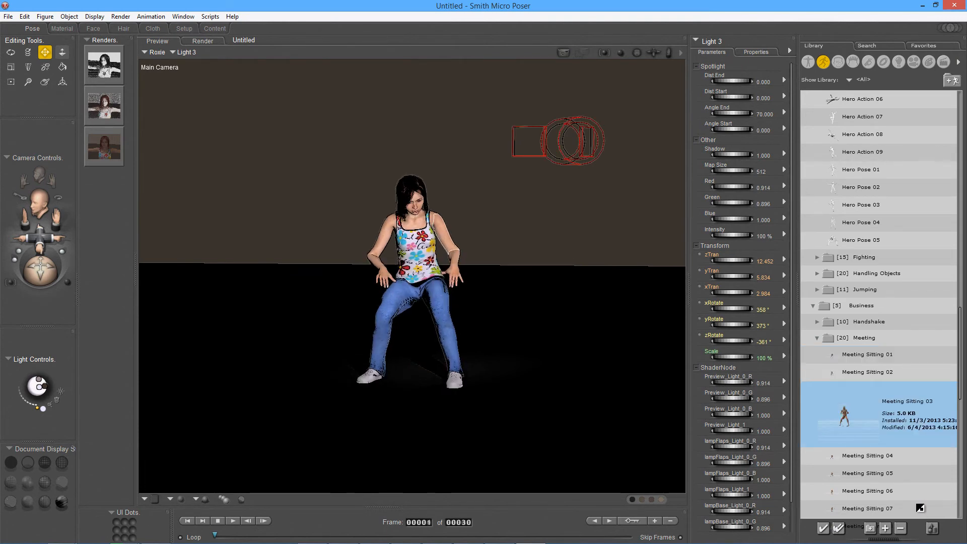
# Try twisting and bending Roxie's chest directly in the preview, and undo the change.
pyautogui.moveTo(445, 237); pyautogui.dragTo(428, 265)
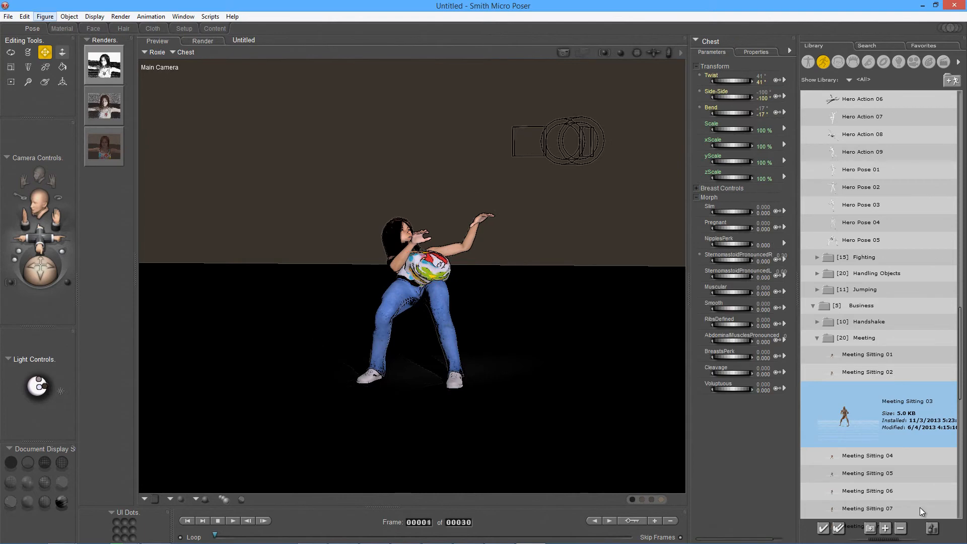
pyautogui.press('Down')
pyautogui.press('Right')
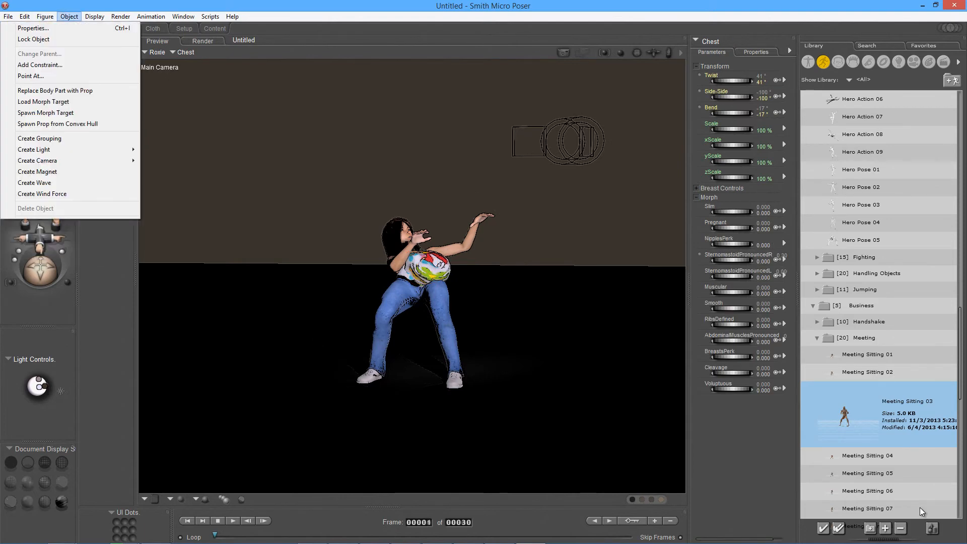
pyautogui.press('Left')
pyautogui.press('Left')
pyautogui.press('Down')
pyautogui.press('Return')
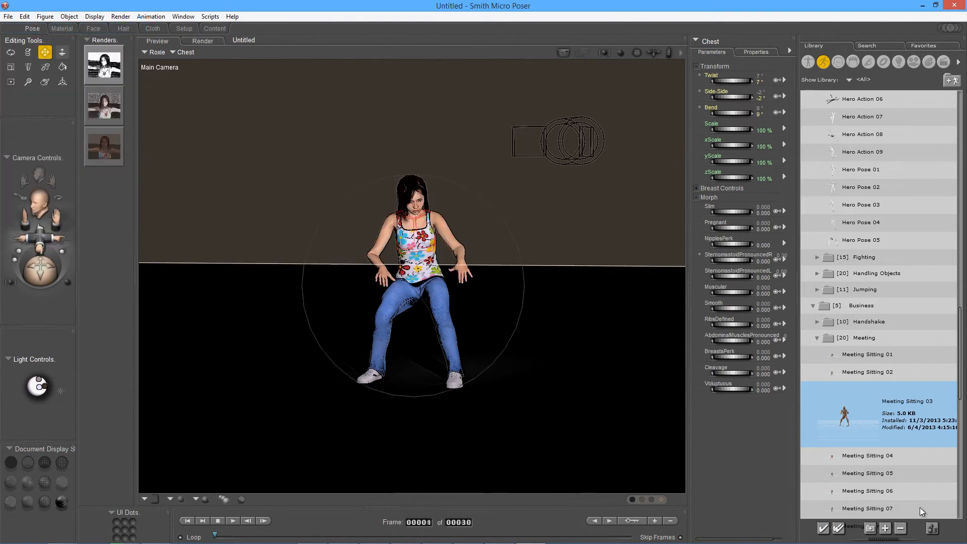
# Apply the Meeting Sitting 07 pose to Roxie.
pyautogui.click(922, 511)
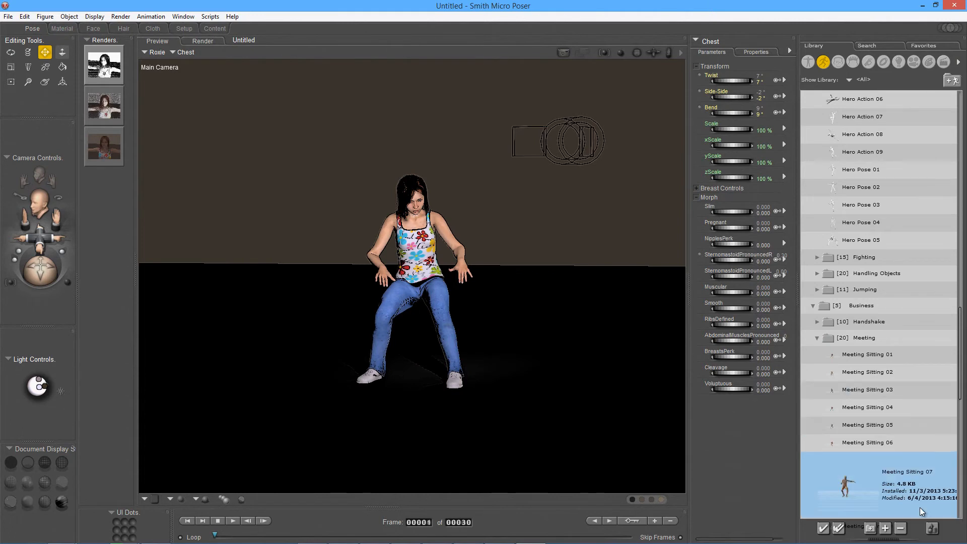
pyautogui.doubleClick(921, 511)
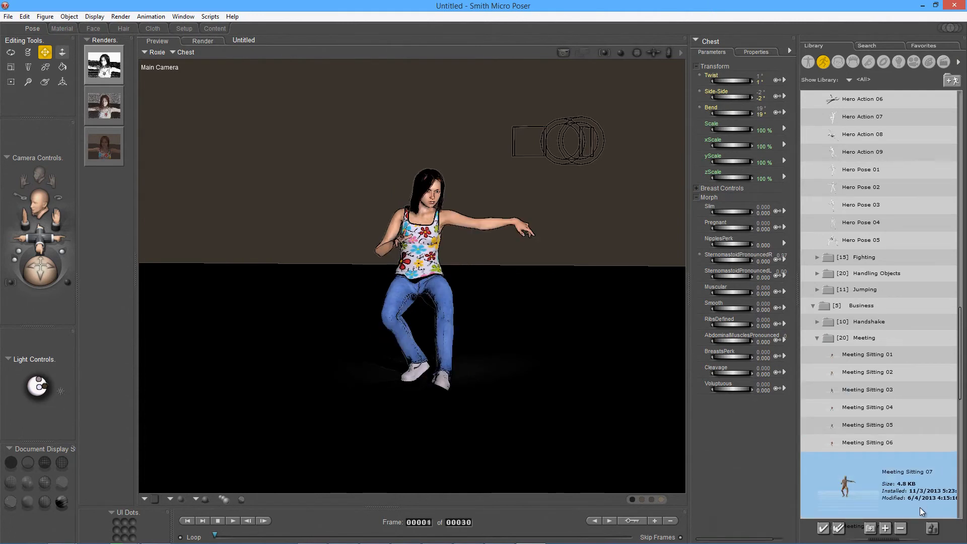
# Apply the G2 Power walk from the WalkDesigner poses to Roxie and play the animation back, stopping it again.
pyautogui.scroll(-10, 922, 512)
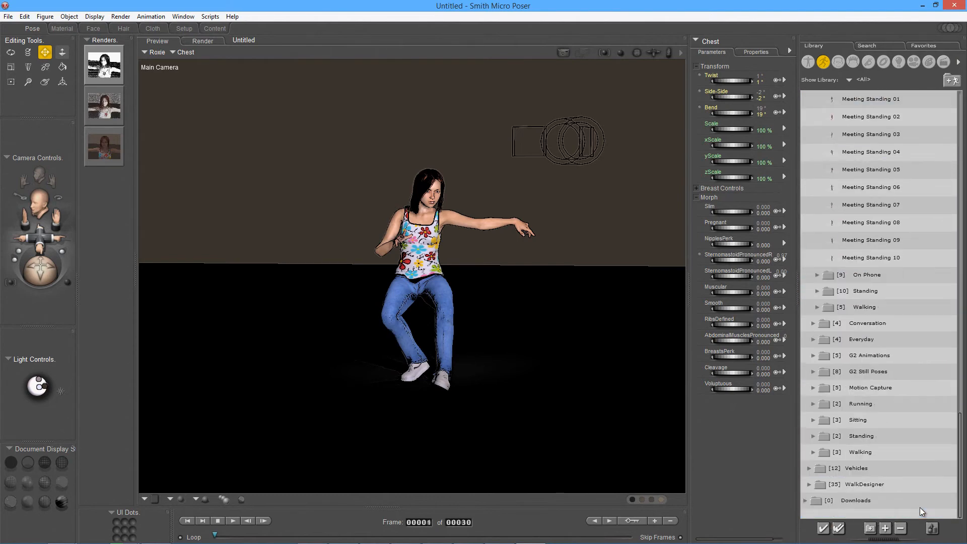
pyautogui.scroll(-7, 920, 508)
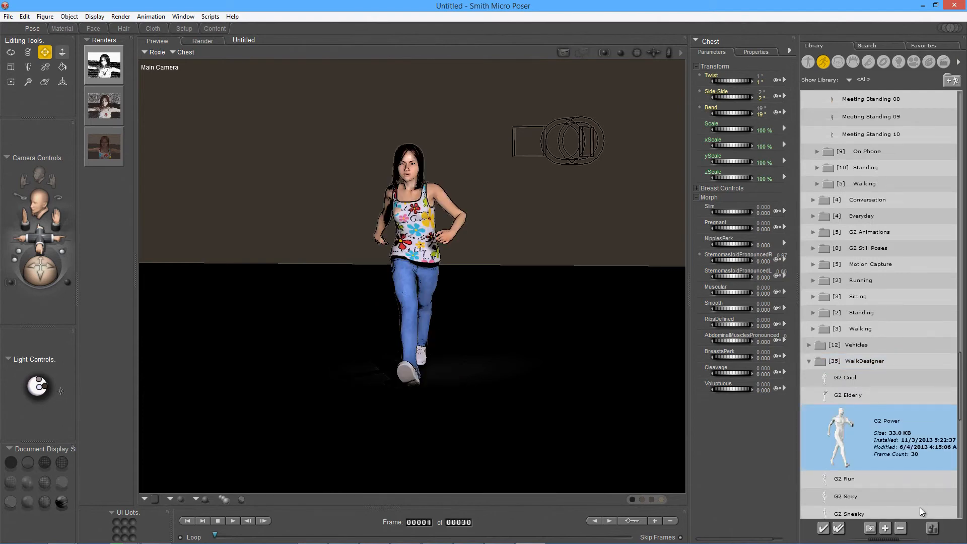
pyautogui.press('space')
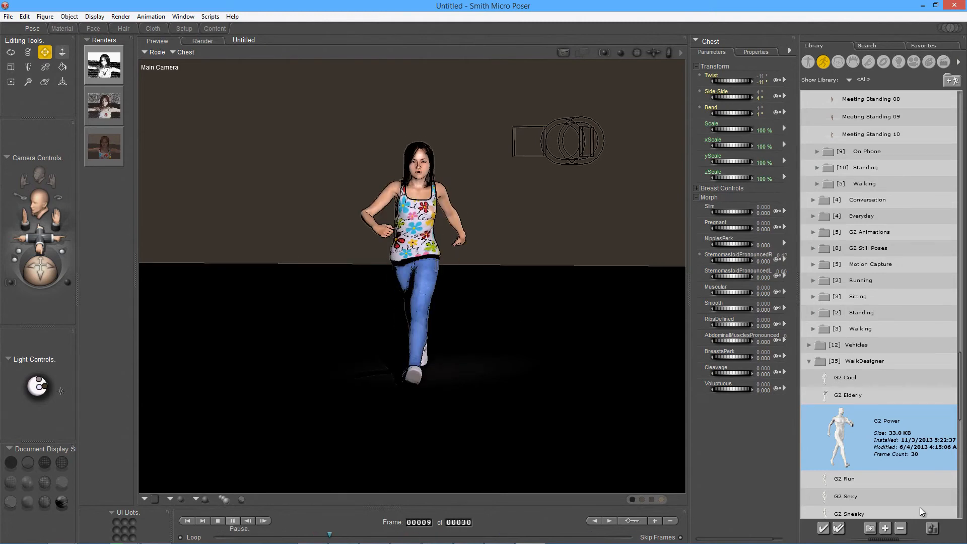
pyautogui.press('space')
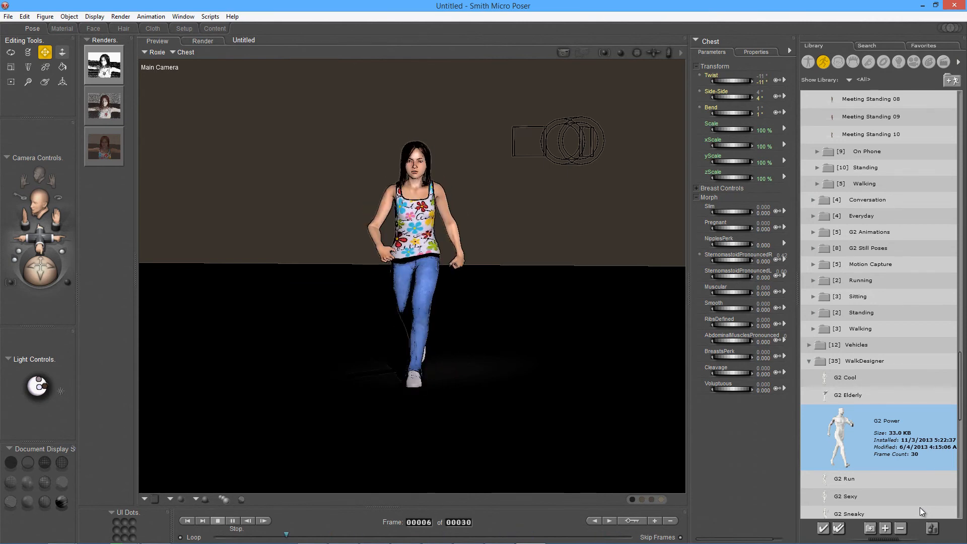
pyautogui.press('space')
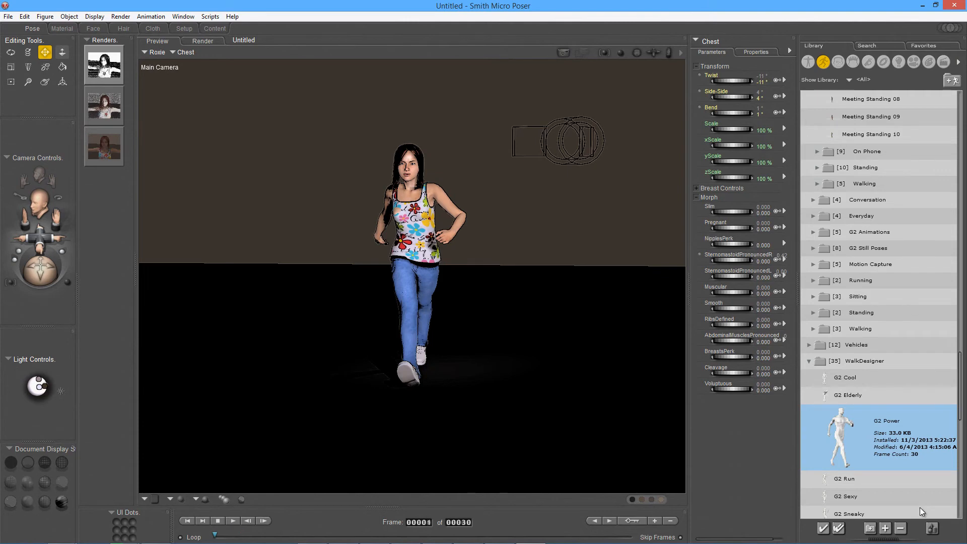
# Apply the G2 Sexy walk from the WalkDesigner poses to Roxie and play the animation.
pyautogui.click(920, 502)
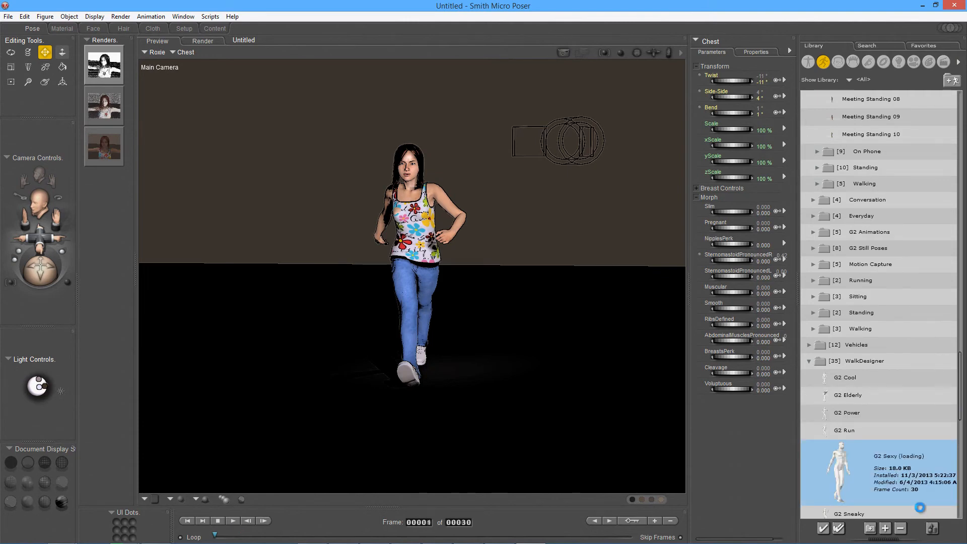
pyautogui.press('space')
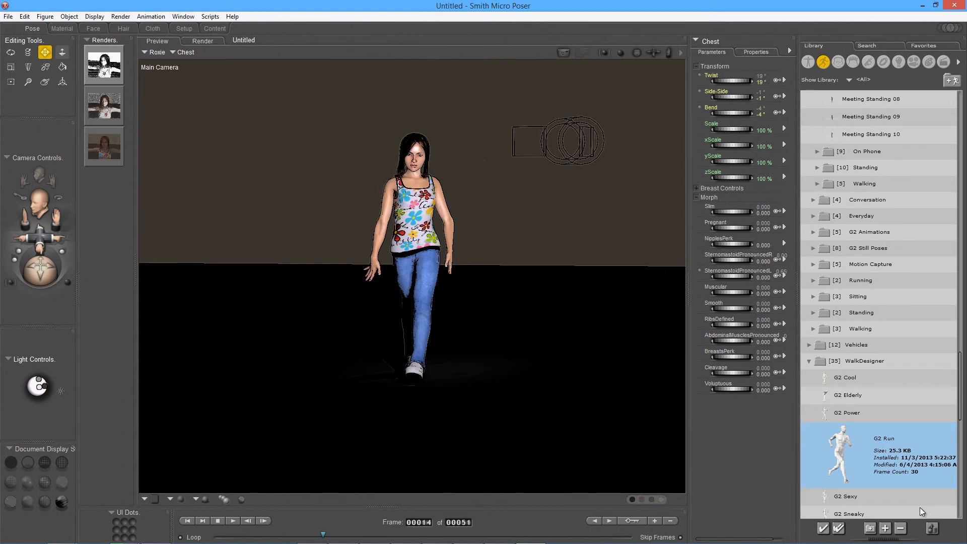
# Cut the animation down to 1 frame, confirming the deletion of the other frames, and set its length to 50 frames.
pyautogui.press('Tab')
pyautogui.press('Tab')
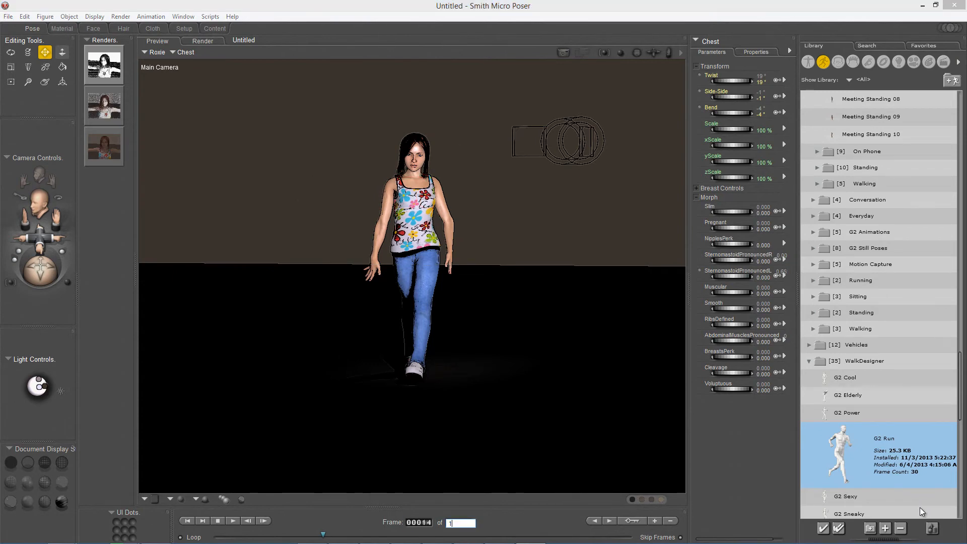
pyautogui.press('Return')
pyautogui.press('Return')
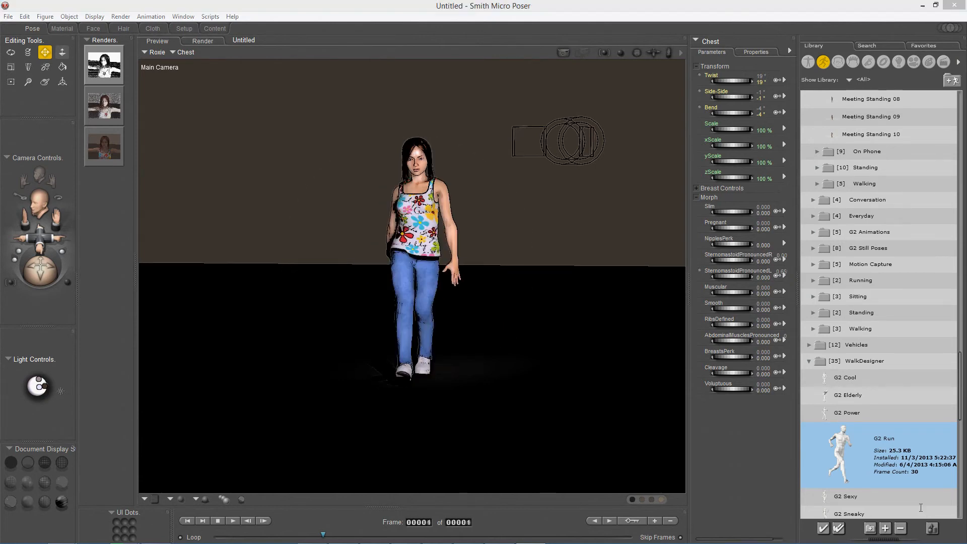
pyautogui.write('50')
pyautogui.press('Return')
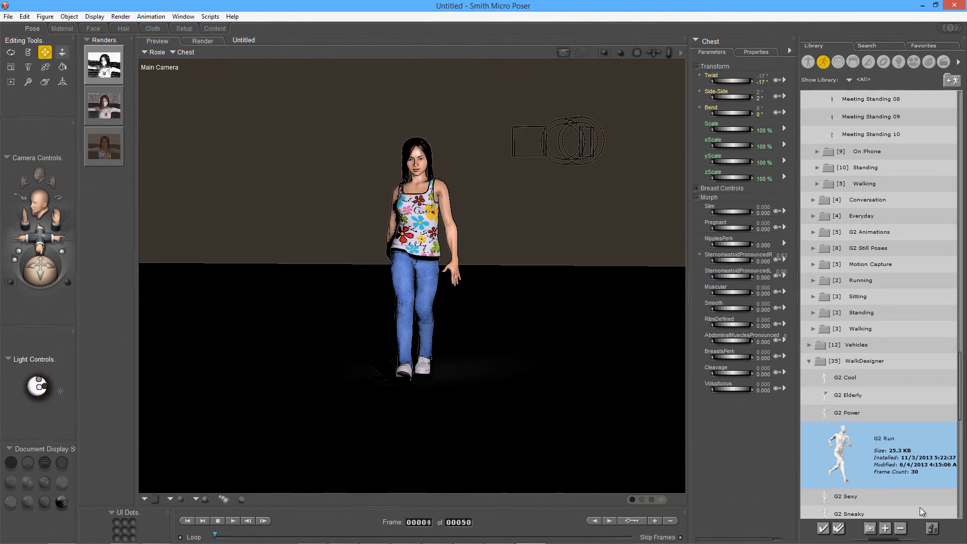
# Apply the G2 Tough walk from the WalkDesigner poses to Roxie.
pyautogui.scroll(-3, 921, 511)
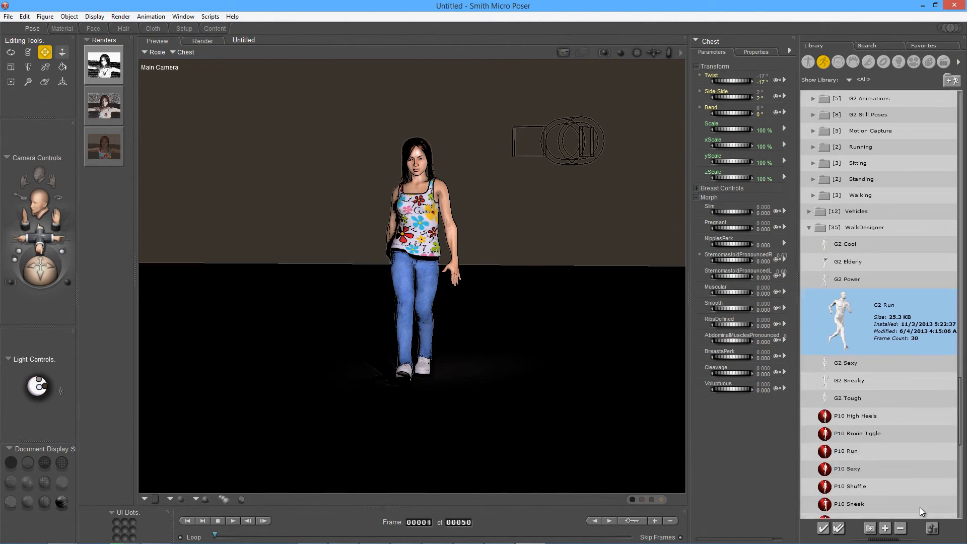
pyautogui.press('Down')
pyautogui.press('Down')
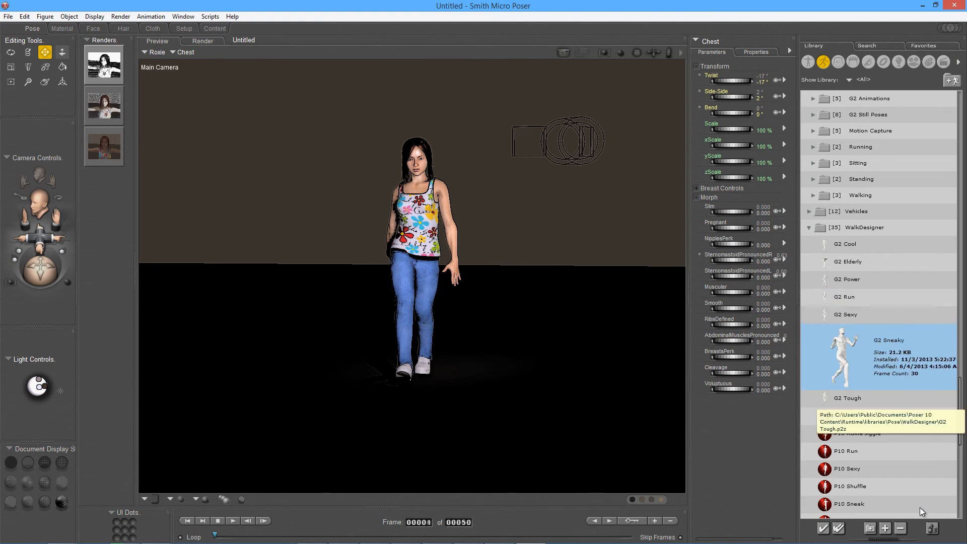
pyautogui.press('Down')
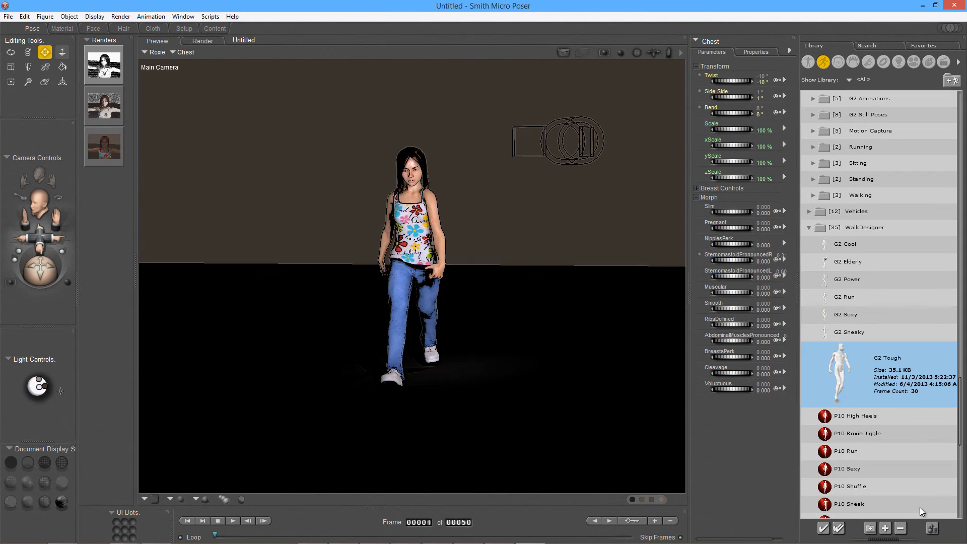
# Reduce the animation to a single frame, confirming the deletion of the remaining frames.
pyautogui.write('0')
pyautogui.press('Return')
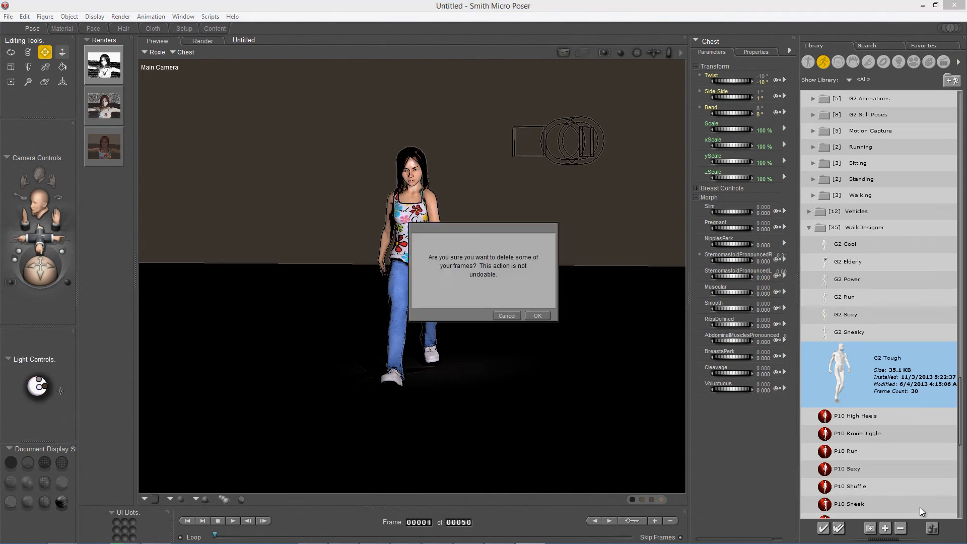
pyautogui.press('Return')
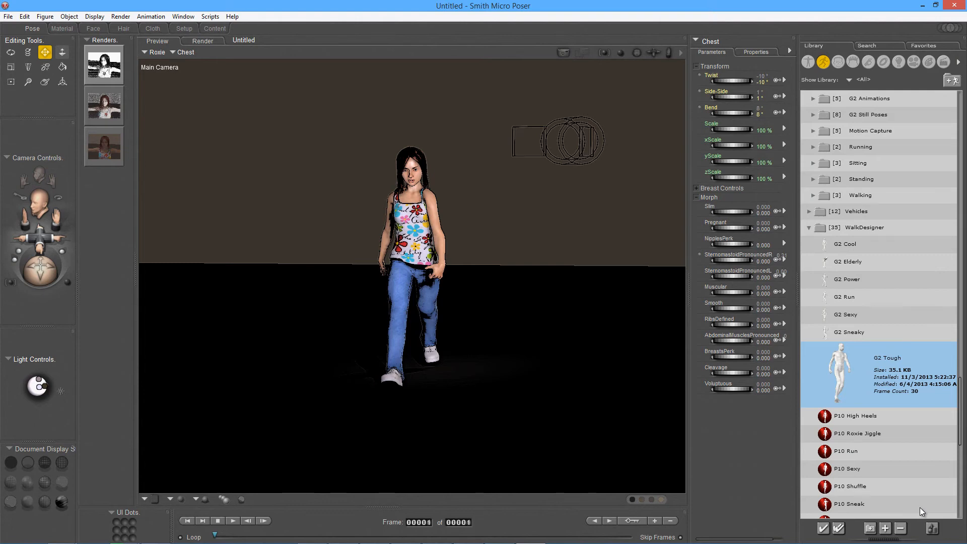
# Return Roxie to her arms-out default pose using her Specialty poses in the library.
pyautogui.scroll(15, 922, 512)
pyautogui.scroll(10, 922, 511)
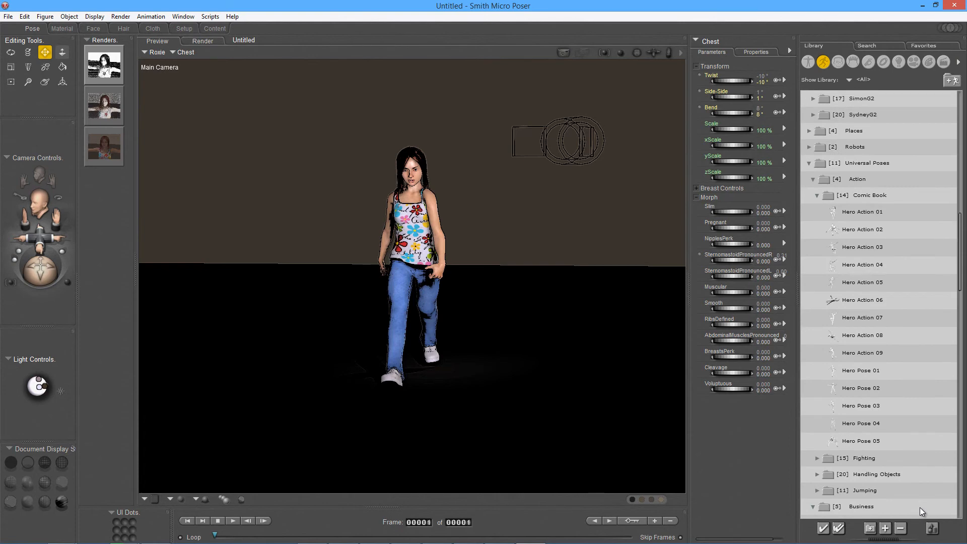
pyautogui.scroll(1, 921, 512)
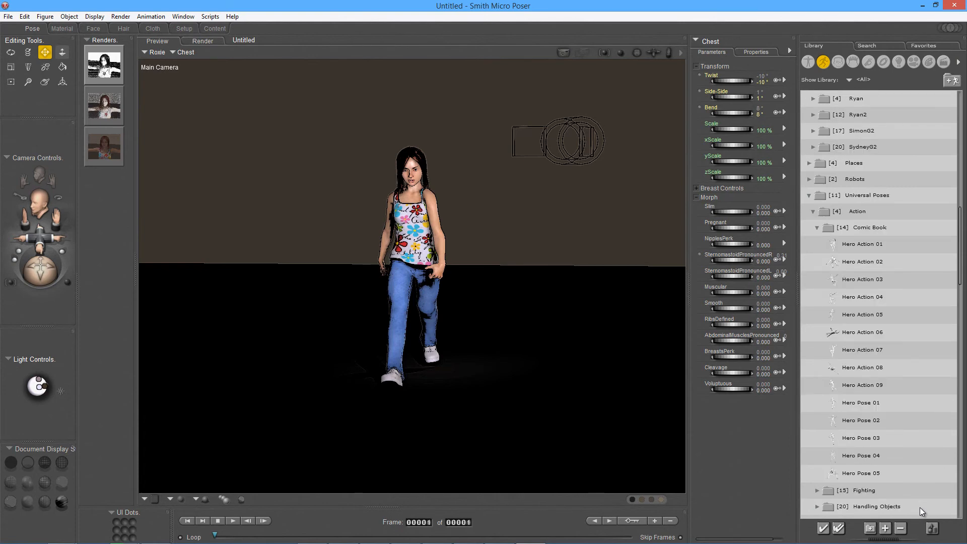
pyautogui.scroll(4, 921, 512)
pyautogui.scroll(8, 921, 512)
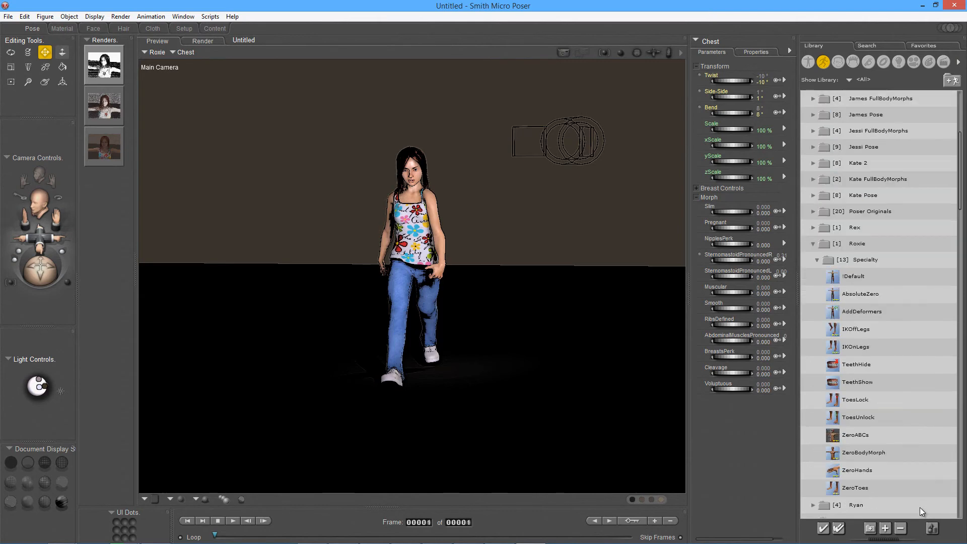
pyautogui.scroll(6, 921, 511)
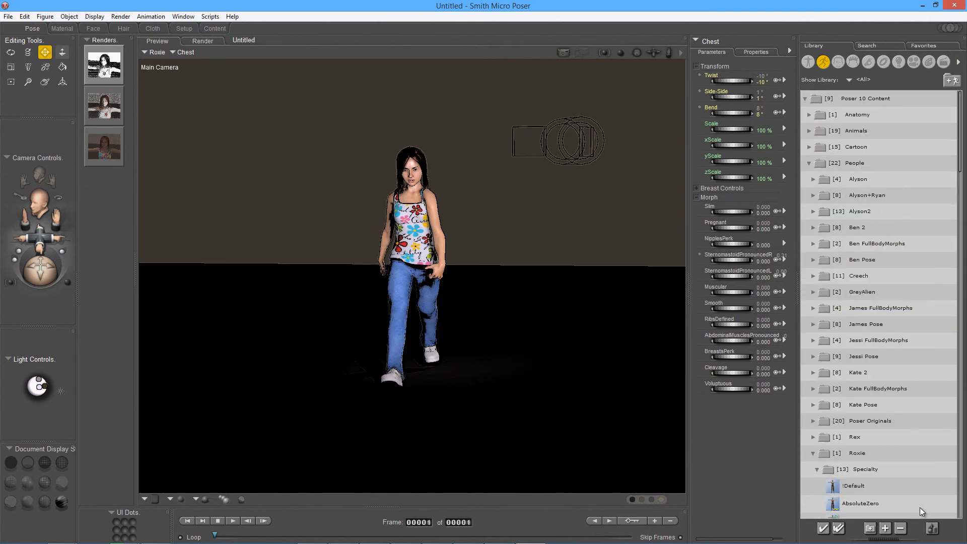
pyautogui.scroll(-3, 921, 511)
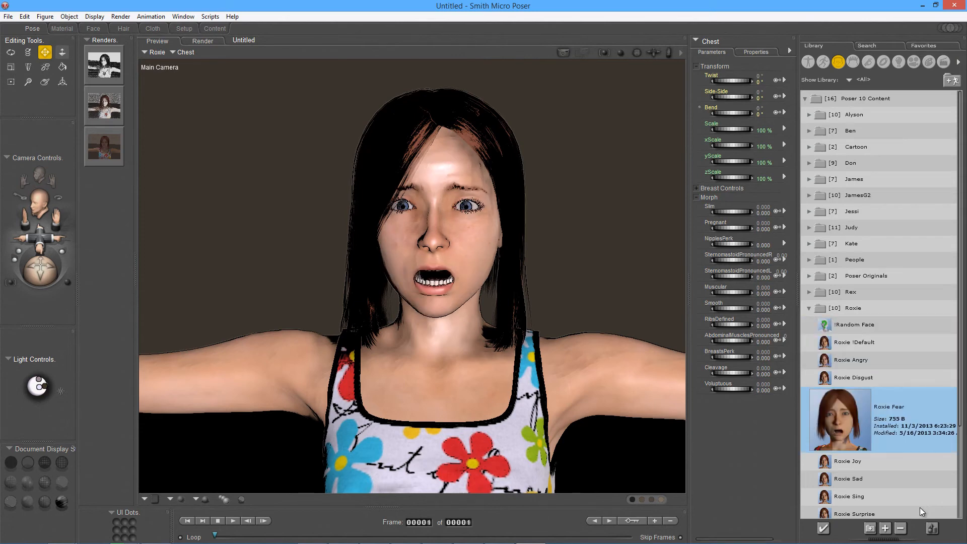
# Try the Roxie Joy and Roxie Disgust expressions from the face library on Roxie.
pyautogui.press('Down')
pyautogui.press('Return')
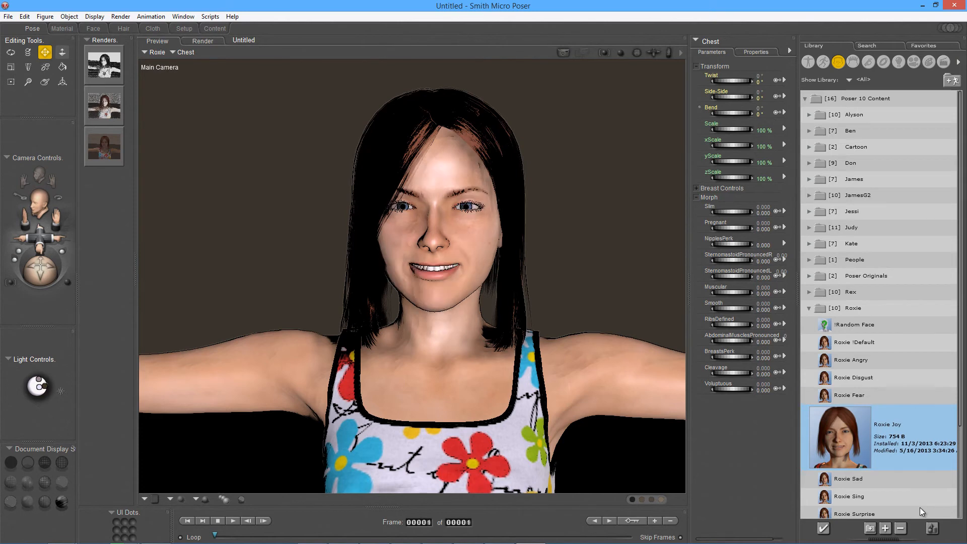
pyautogui.press('Up')
pyautogui.press('Up')
pyautogui.press('Return')
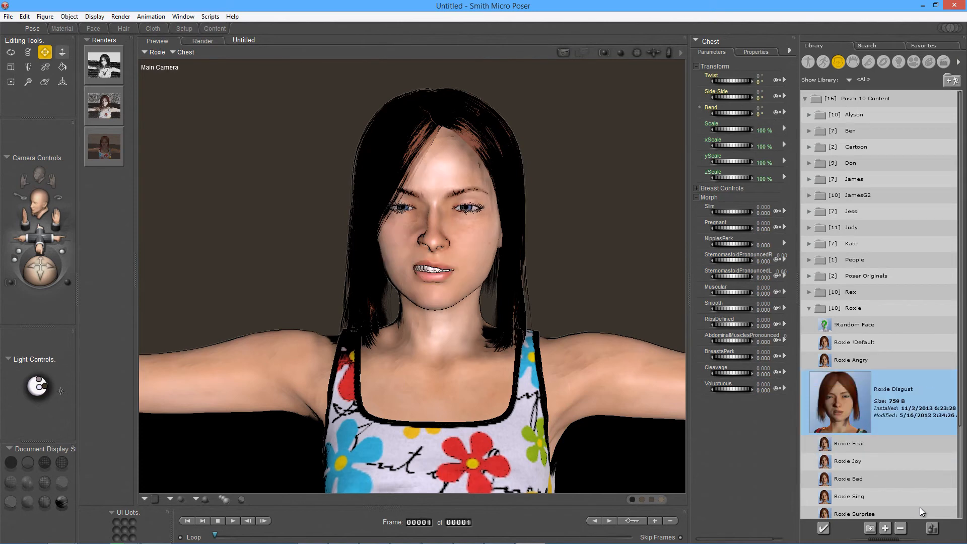
# Try the Roxie Sing expression from the face library on Roxie.
pyautogui.press('Down')
pyautogui.press('Down')
pyautogui.press('Down')
pyautogui.press('Return')
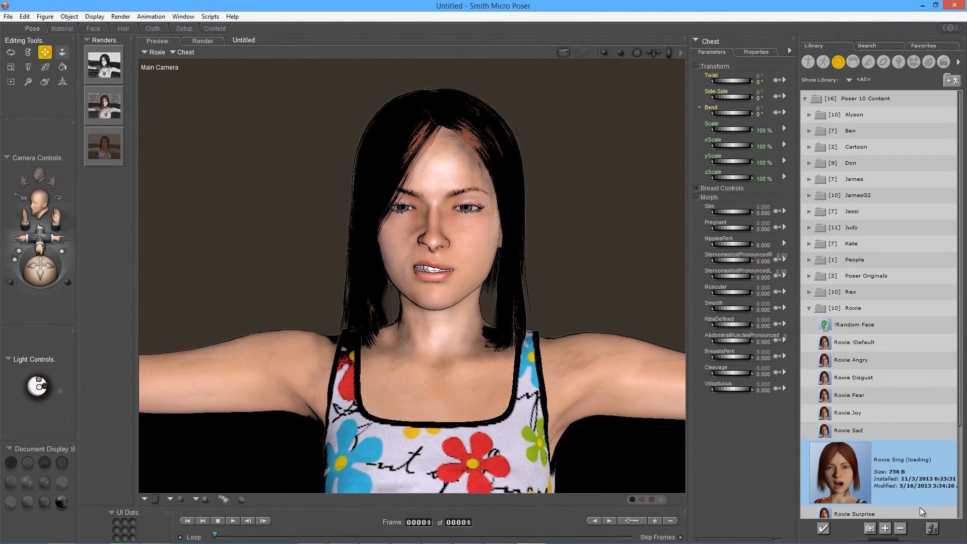
pyautogui.scroll(-2, 921, 512)
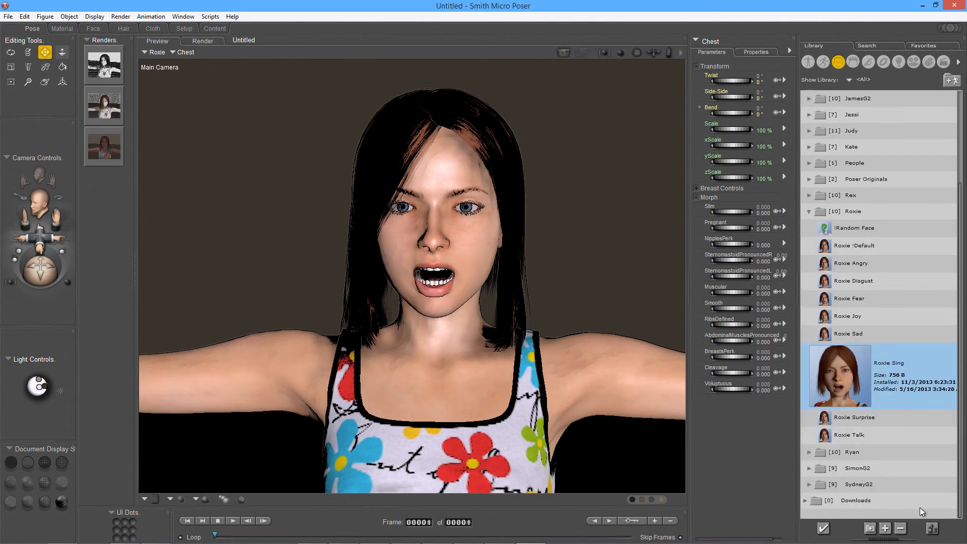
pyautogui.press('Down')
pyautogui.press('Down')
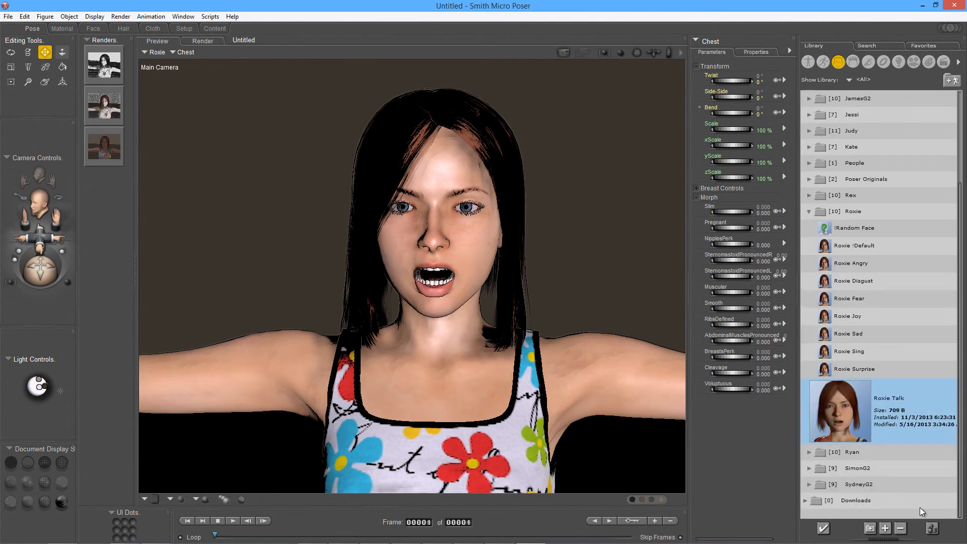
pyautogui.press('Up')
pyautogui.press('Up')
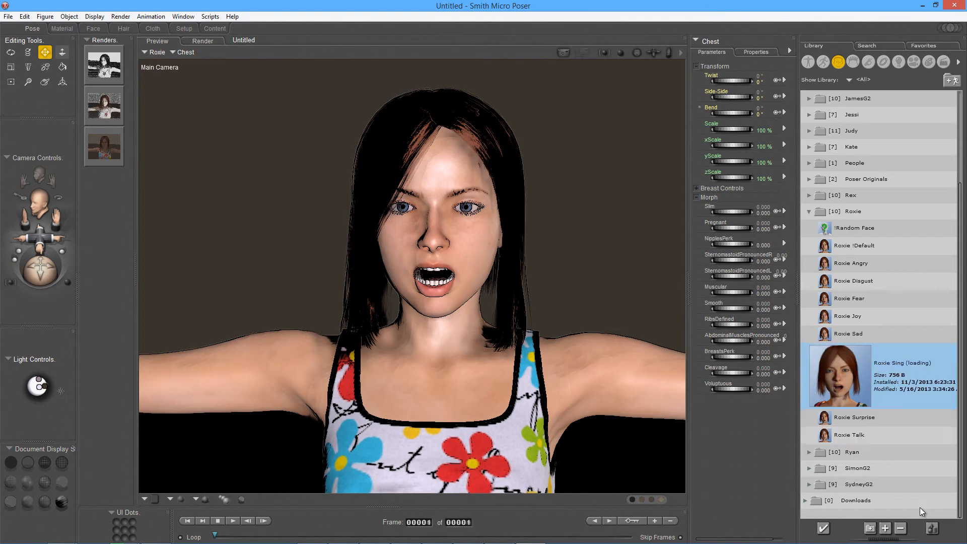
# Apply the Roxie Sad expression to Roxie's face and replace it with Roxie Fear.
pyautogui.press('Up')
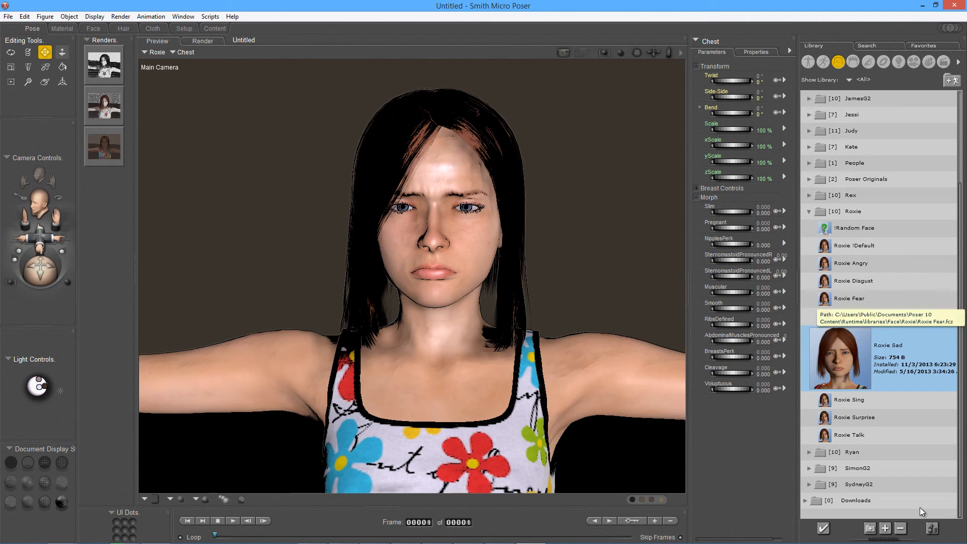
pyautogui.press('Up')
pyautogui.press('Up')
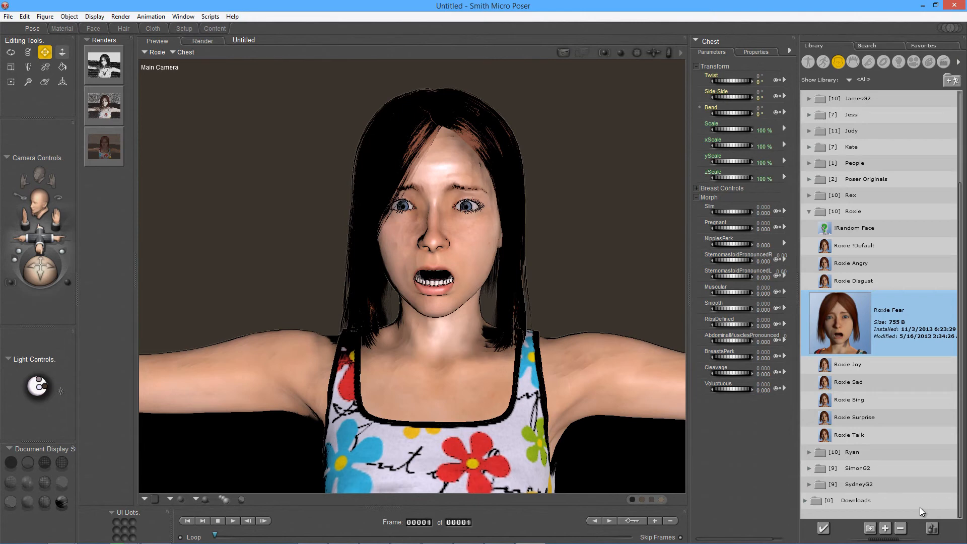
# Set the expression dials of Roxie's head to 0.380 for Angry and 1.000 for Disgust, Joy, Sadness, Sing and Surprise.
pyautogui.click(697, 197)
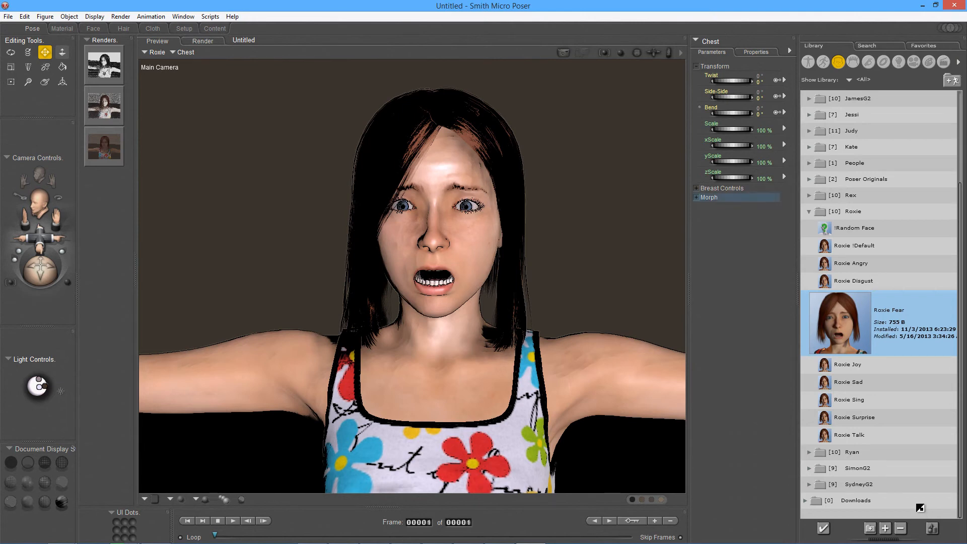
pyautogui.click(436, 166)
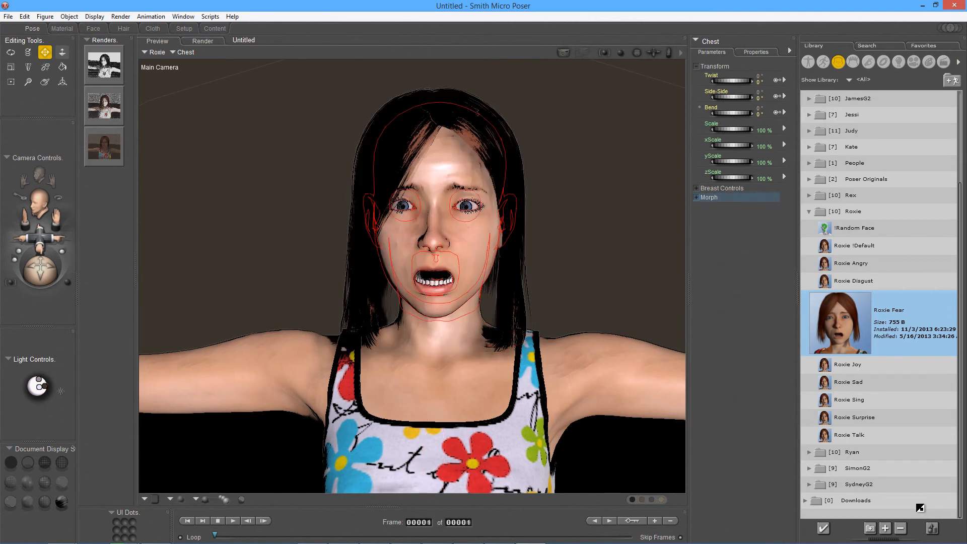
pyautogui.click(697, 188)
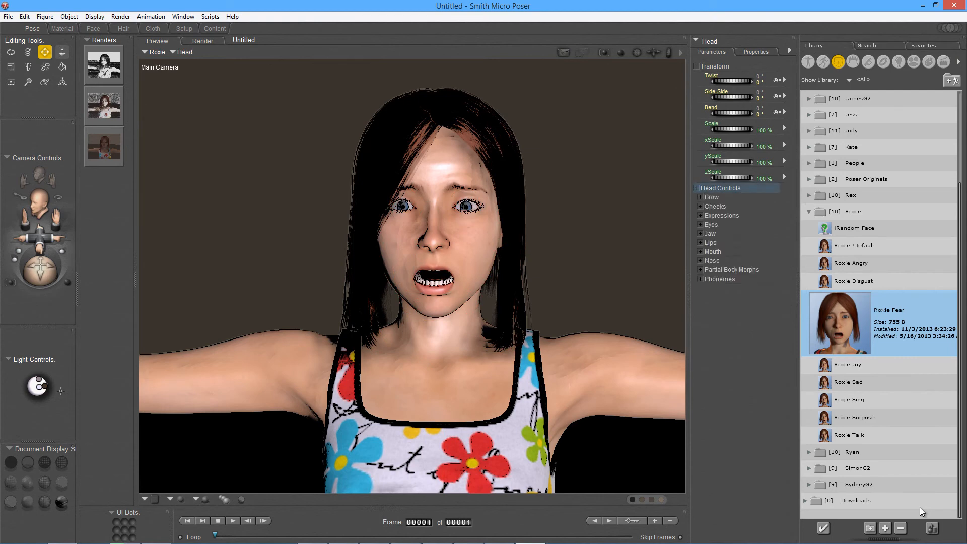
pyautogui.click(701, 215)
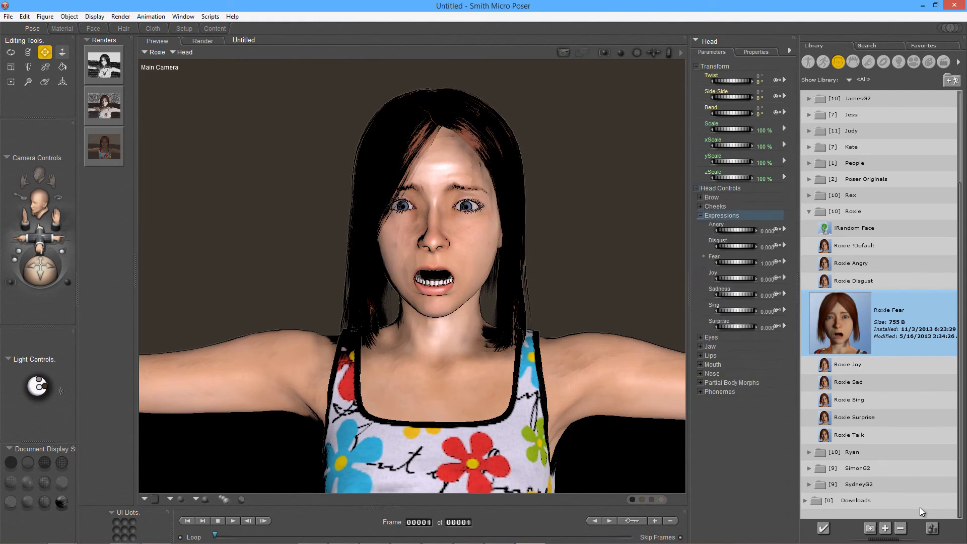
pyautogui.moveTo(735, 229)
pyautogui.mouseDown()
pyautogui.moveTo(755, 230)
pyautogui.moveTo(741, 246)
pyautogui.moveTo(785, 246)
pyautogui.mouseUp()
pyautogui.moveTo(736, 278); pyautogui.dragTo(785, 278)
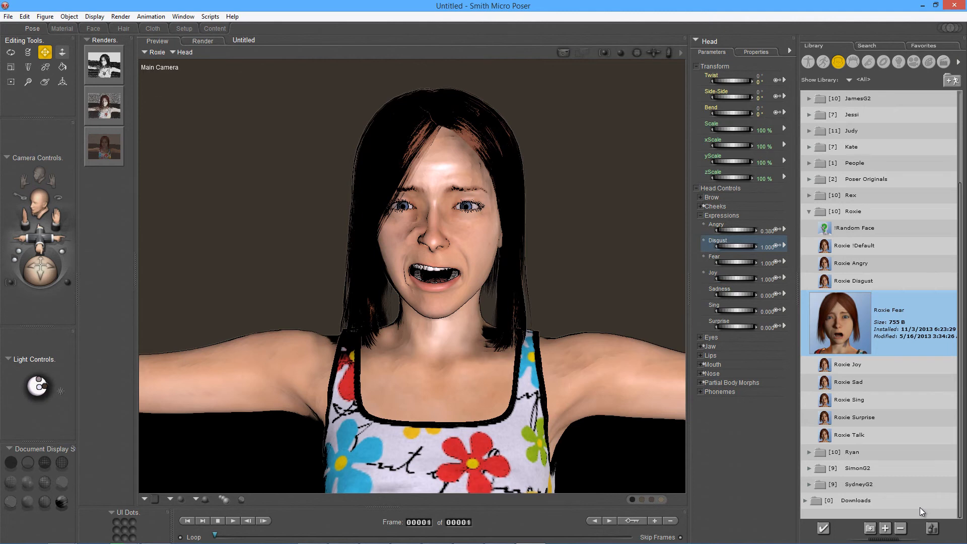
pyautogui.moveTo(735, 295)
pyautogui.mouseDown()
pyautogui.moveTo(755, 295)
pyautogui.moveTo(755, 327)
pyautogui.mouseUp()
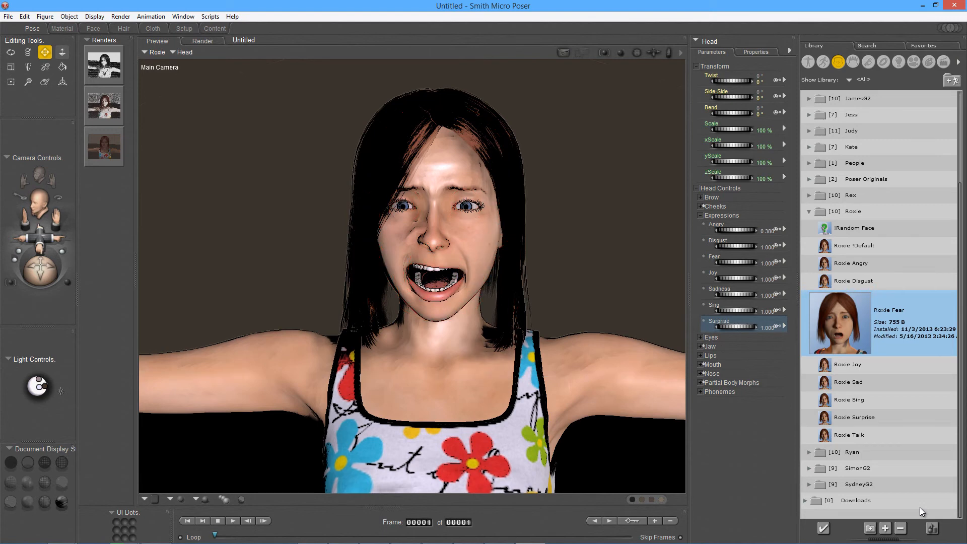
# Reset the head's Surprise, Sing, Sadness and Joy expression values to 0.
pyautogui.click(767, 327)
pyautogui.write('0')
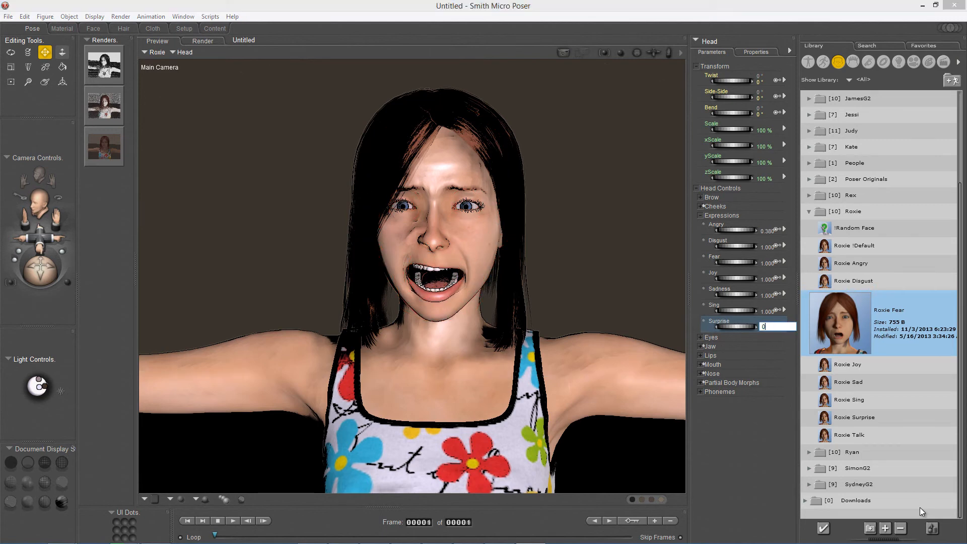
pyautogui.press('Return')
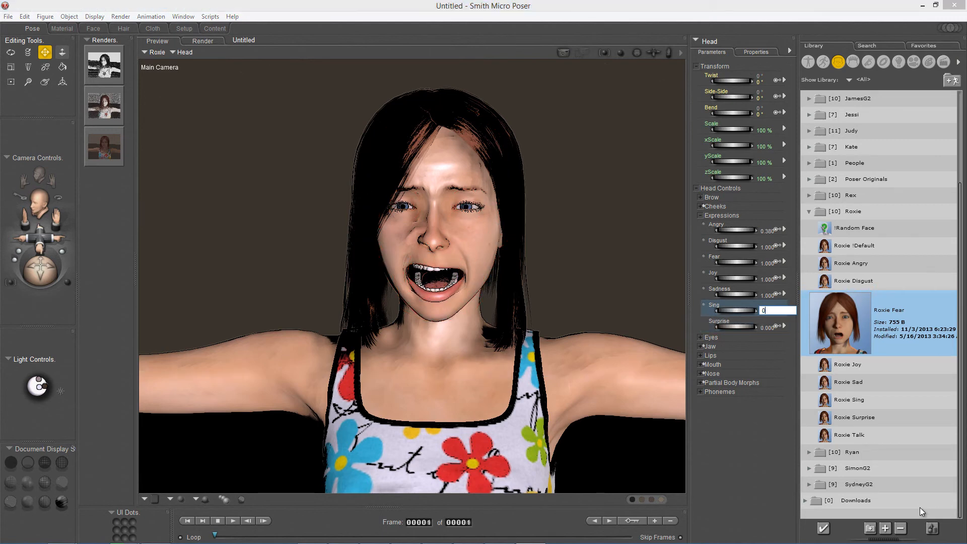
pyautogui.click(767, 295)
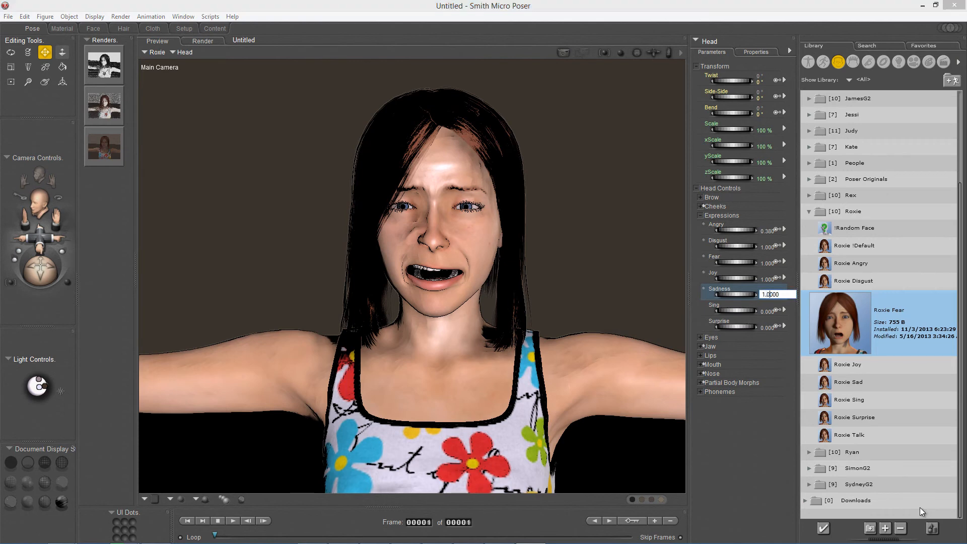
pyautogui.write('0')
pyautogui.press('Return')
pyautogui.click(768, 278)
pyautogui.write('0')
pyautogui.press('Return')
# Reset the head's Fear, Disgust and Angry expression values to 0.
pyautogui.click(768, 262)
pyautogui.write('0')
pyautogui.press('Return')
pyautogui.click(767, 246)
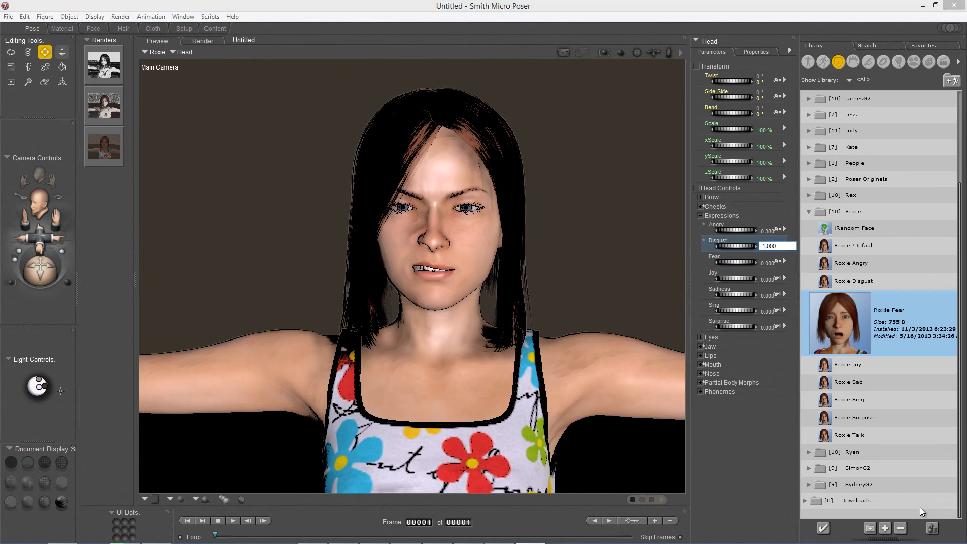
pyautogui.write('0')
pyautogui.press('Return')
pyautogui.click(768, 230)
pyautogui.write('0')
pyautogui.press('Return')
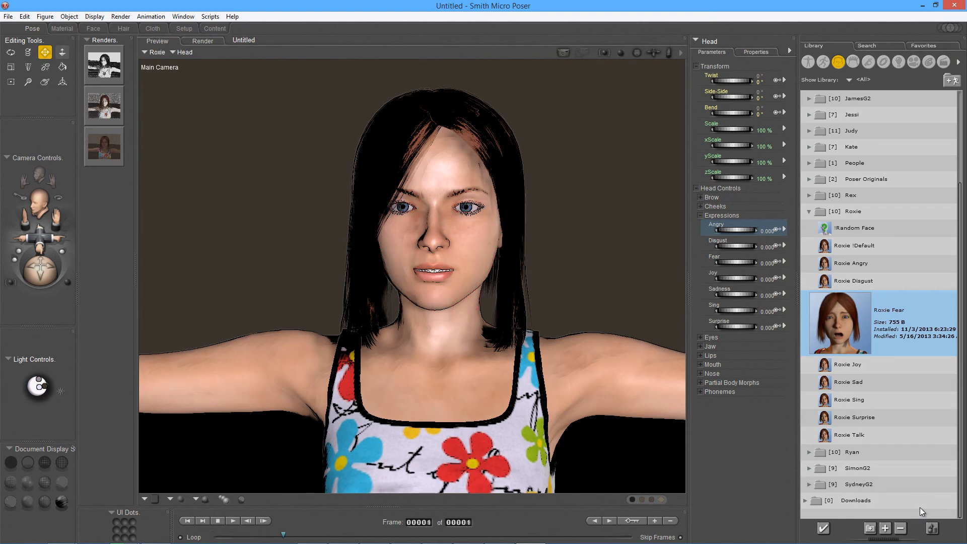
# Animate Roxie's face over 30 frames with Disgust at 1.000 on frame 30, and play the animation.
pyautogui.click(458, 523)
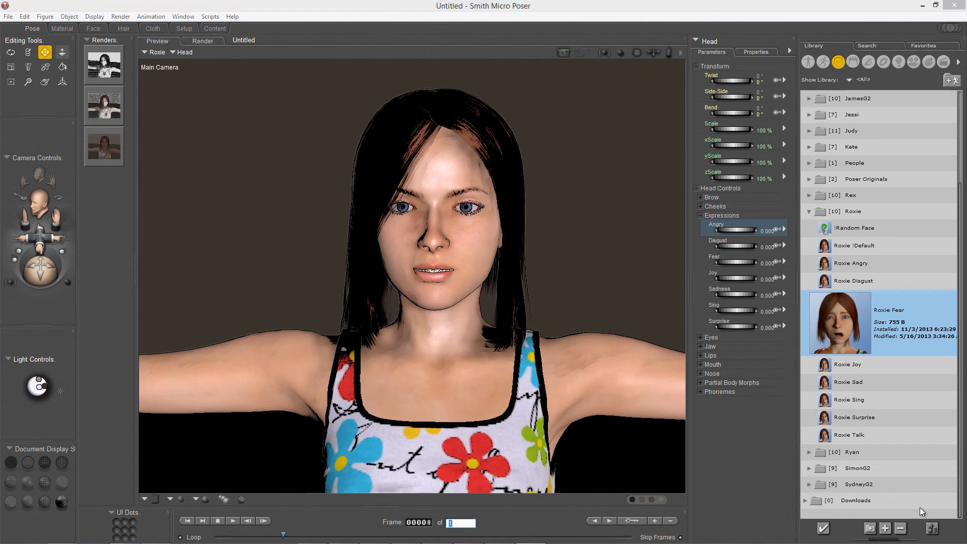
pyautogui.write('30')
pyautogui.press('Return')
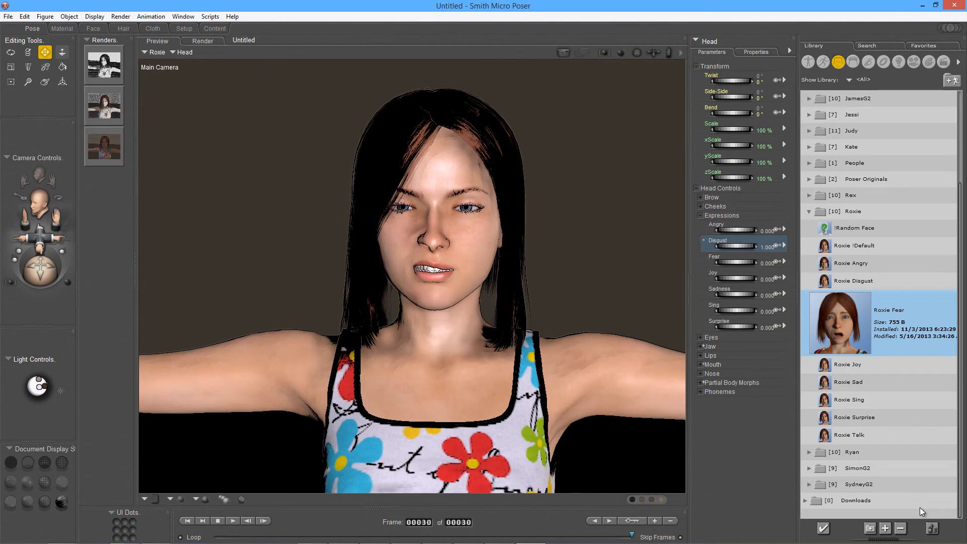
pyautogui.press('space')
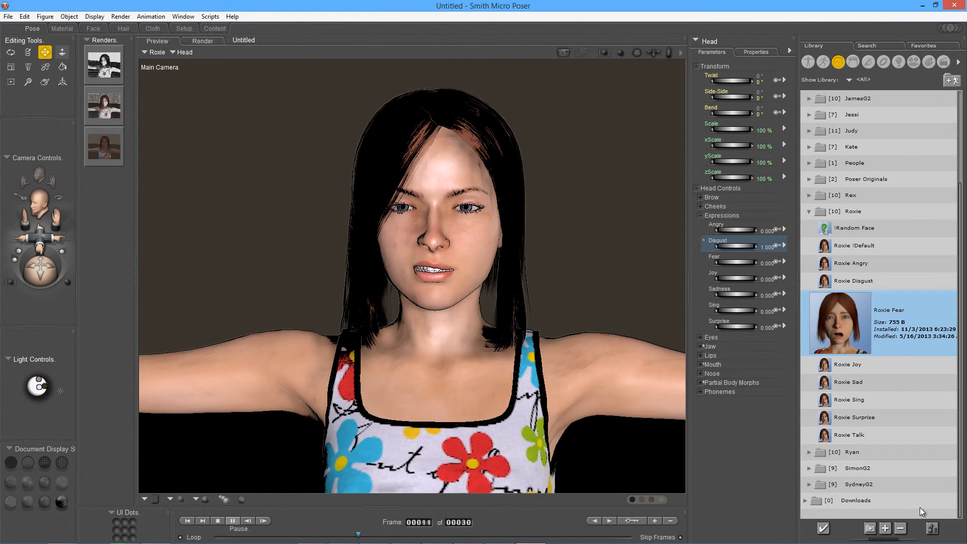
# Set the head's Joy expression to 1.000 in the 30-frame animation and play it.
pyautogui.press('space')
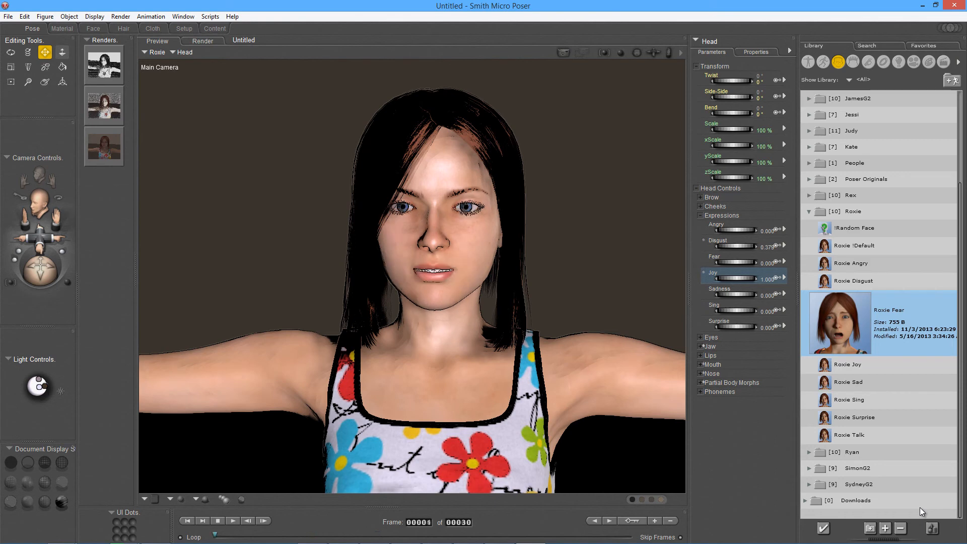
pyautogui.press('space')
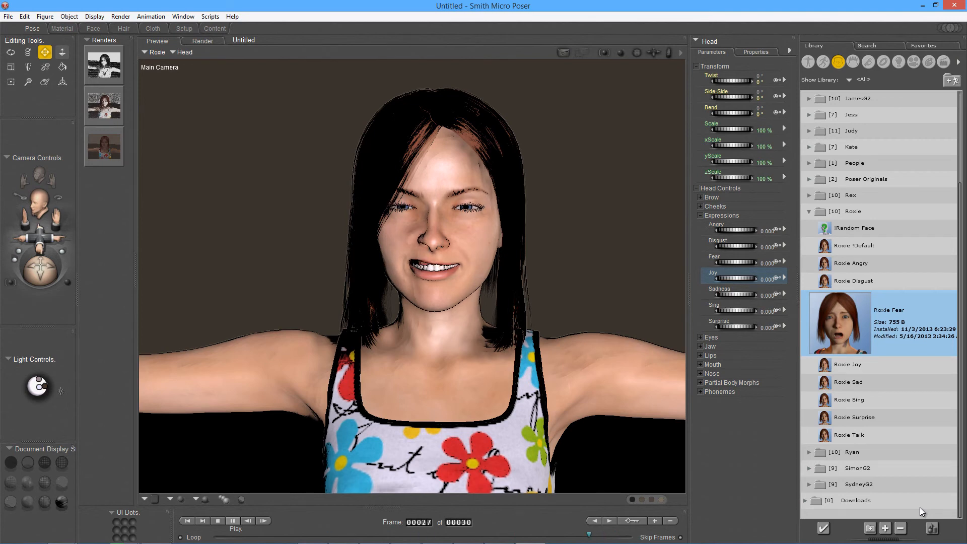
pyautogui.press('space')
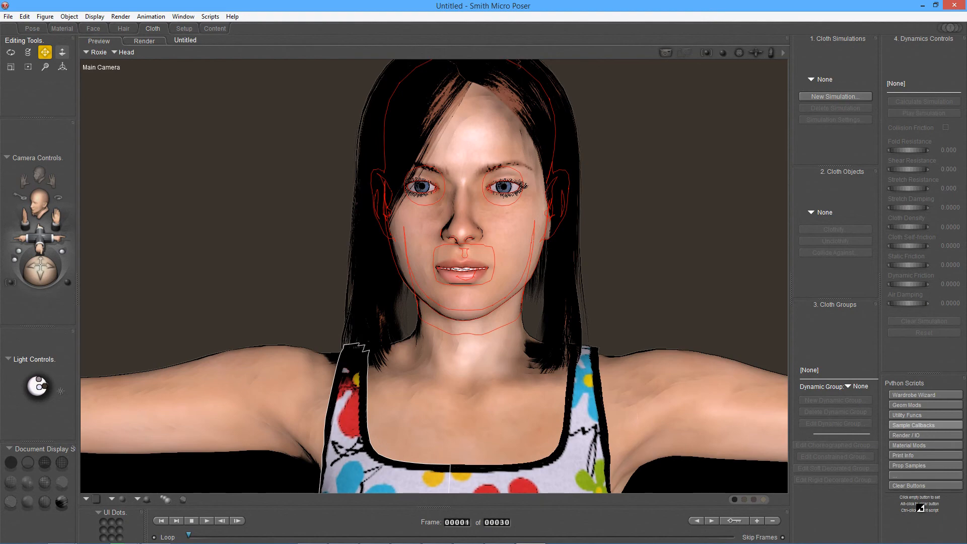
# Show the Bullet Physics Controls in the Cloth room.
pyautogui.press('Right')
pyautogui.press('Right')
pyautogui.press('Down')
pyautogui.press('Left')
pyautogui.press('Down')
pyautogui.press('Down')
pyautogui.press('Down')
pyautogui.press('Down')
pyautogui.press('Down')
pyautogui.press('Down')
pyautogui.press('Down')
pyautogui.press('Down')
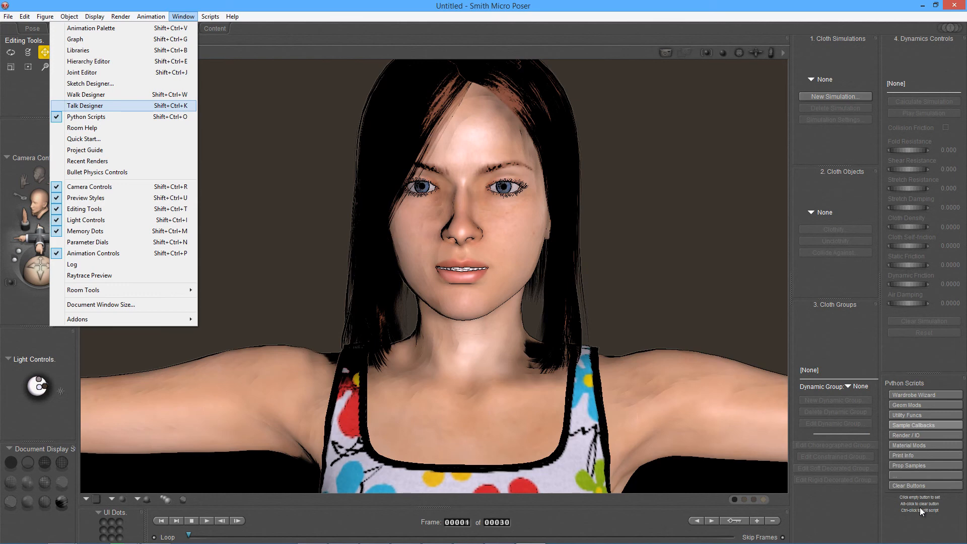
pyautogui.press('Down')
pyautogui.press('Down')
pyautogui.press('Down')
pyautogui.press('Down')
pyautogui.press('Down')
pyautogui.press('Down')
pyautogui.press('Return')
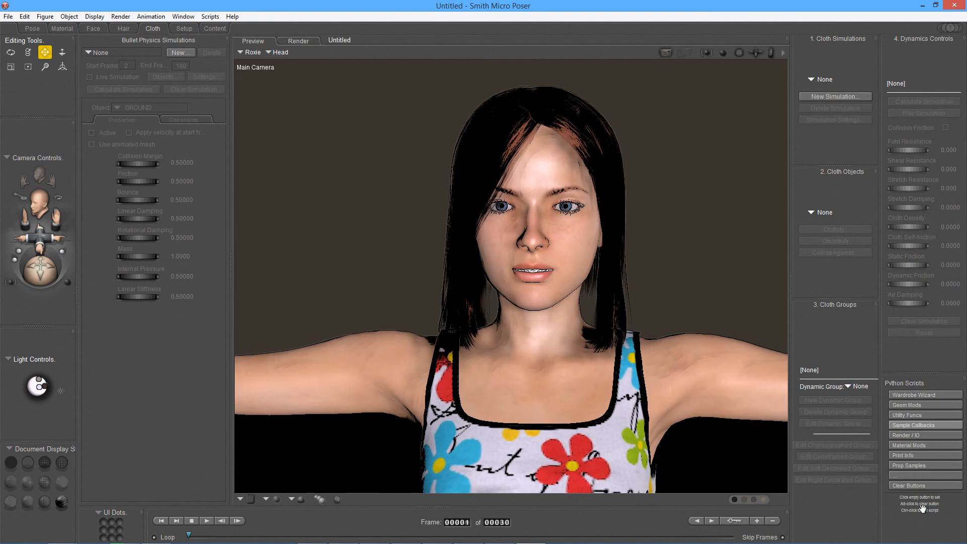
# Open the Talk Designer with Roxie as its figure.
pyautogui.hotkey('alt', 'w')
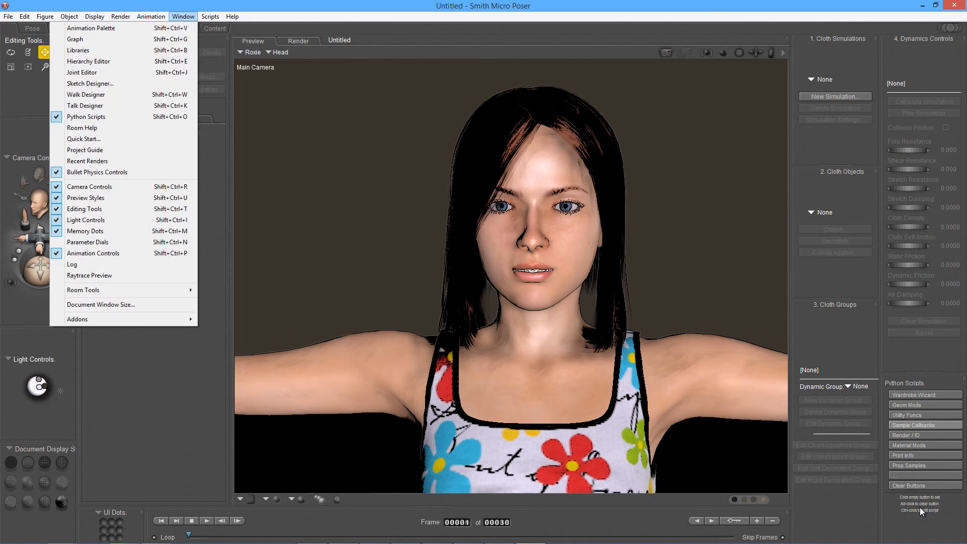
pyautogui.press('Down')
pyautogui.press('Down')
pyautogui.press('Down')
pyautogui.press('Down')
pyautogui.press('Down')
pyautogui.press('Down')
pyautogui.press('Down')
pyautogui.press('Down')
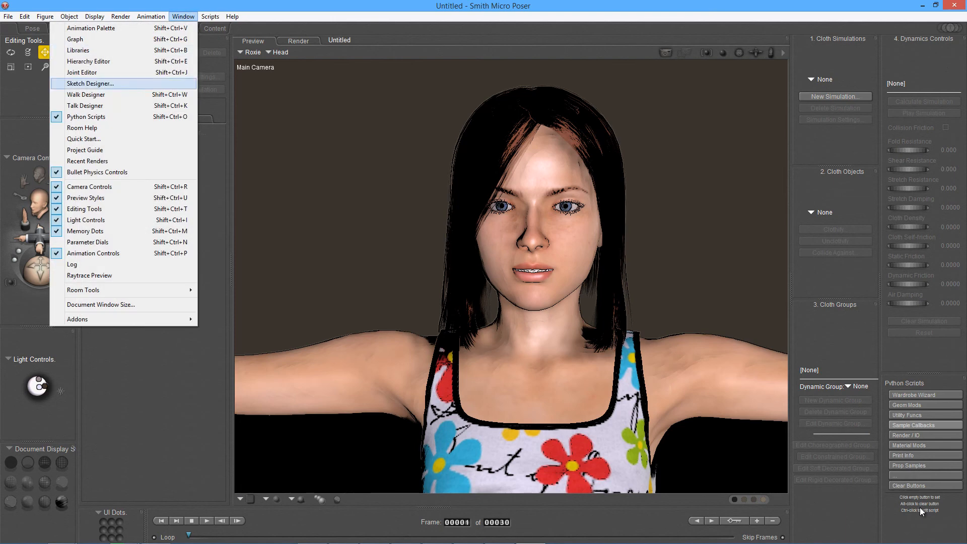
pyautogui.press('Return')
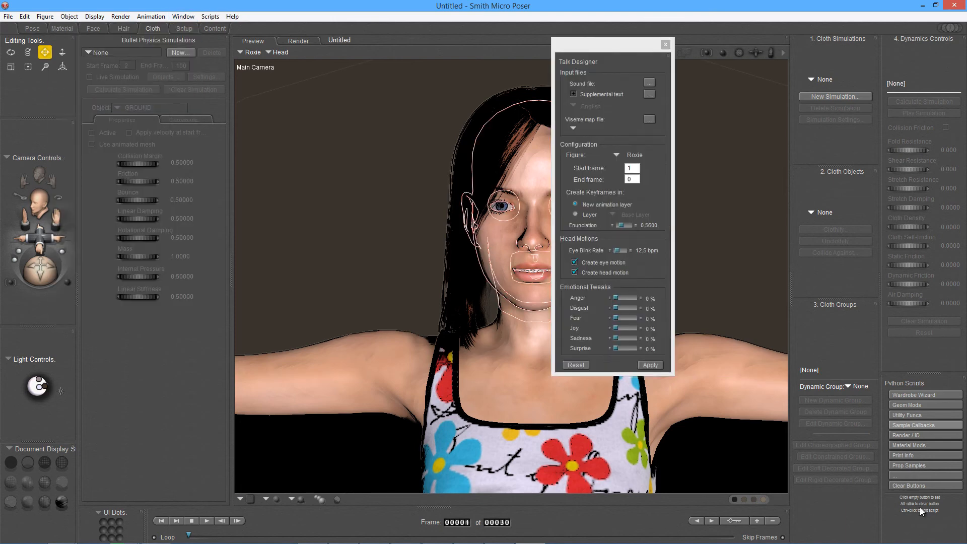
# Move the Talk Designer clear of Roxie's face, examine its head motion and emotional tweak settings, and close it.
pyautogui.moveTo(608, 44); pyautogui.dragTo(188, 23)
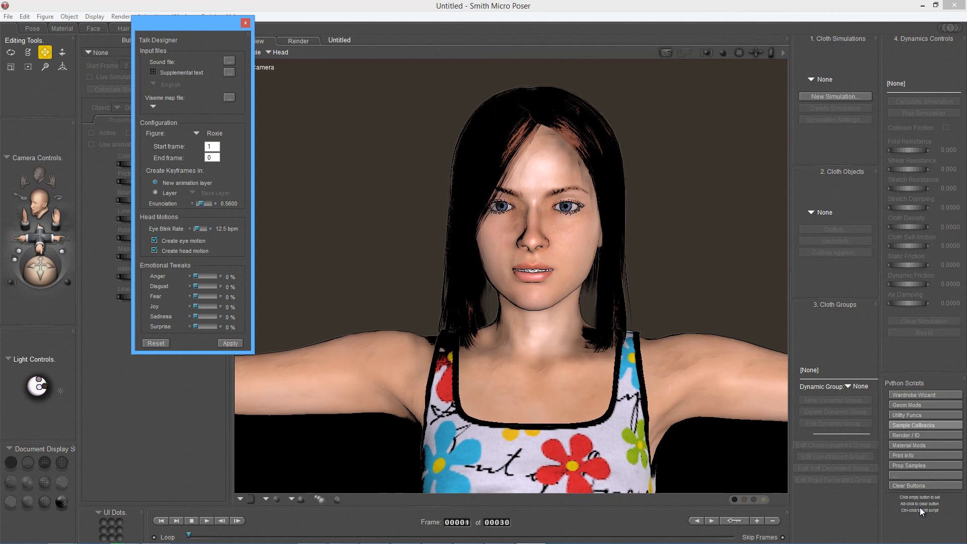
pyautogui.moveTo(197, 286)
pyautogui.mouseDown()
pyautogui.moveTo(210, 286)
pyautogui.moveTo(196, 286)
pyautogui.mouseUp()
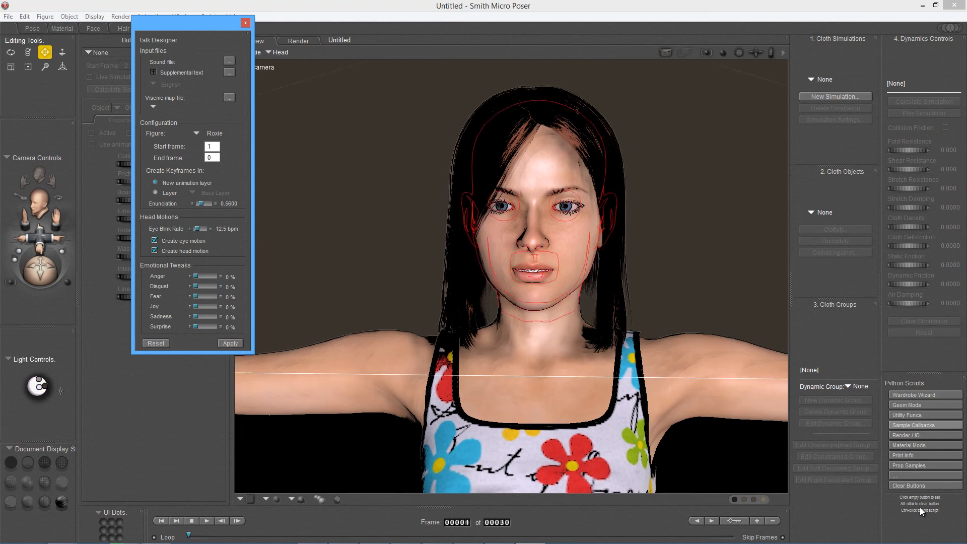
pyautogui.hotkey('alt', 'F4')
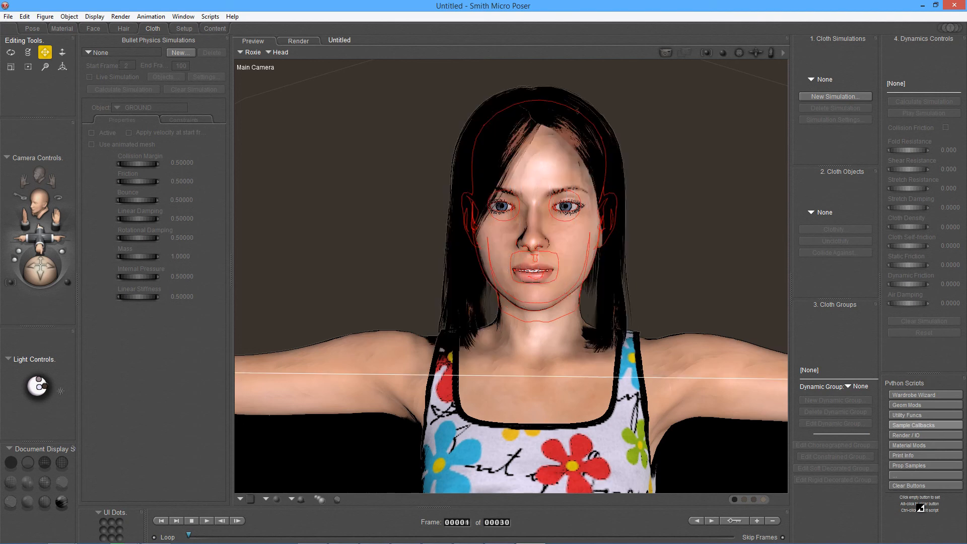
# Browse the Humans & Anatomy products of the Content Paradise store in the Content room.
pyautogui.hotkey('ctrl', 'pagedown')
pyautogui.press('Return')
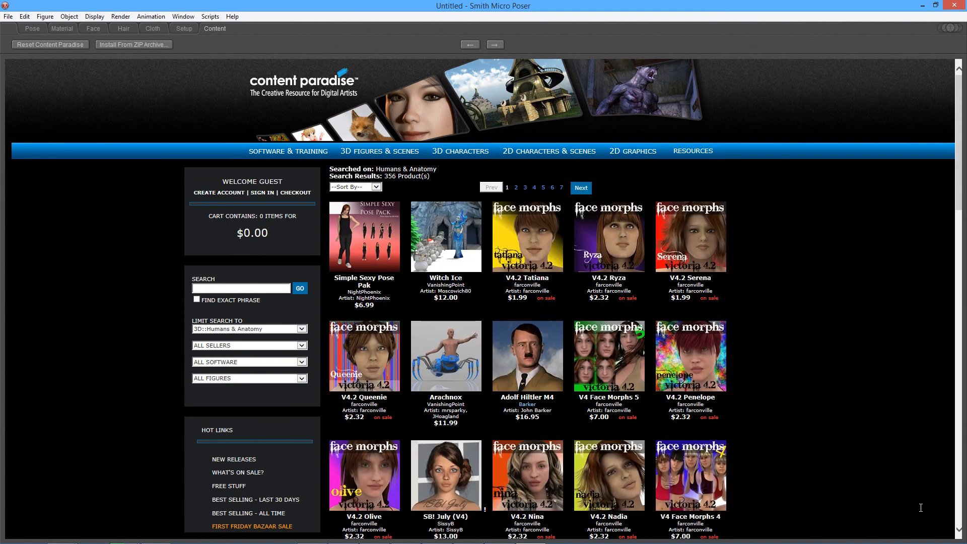
pyautogui.scroll(-5, 921, 513)
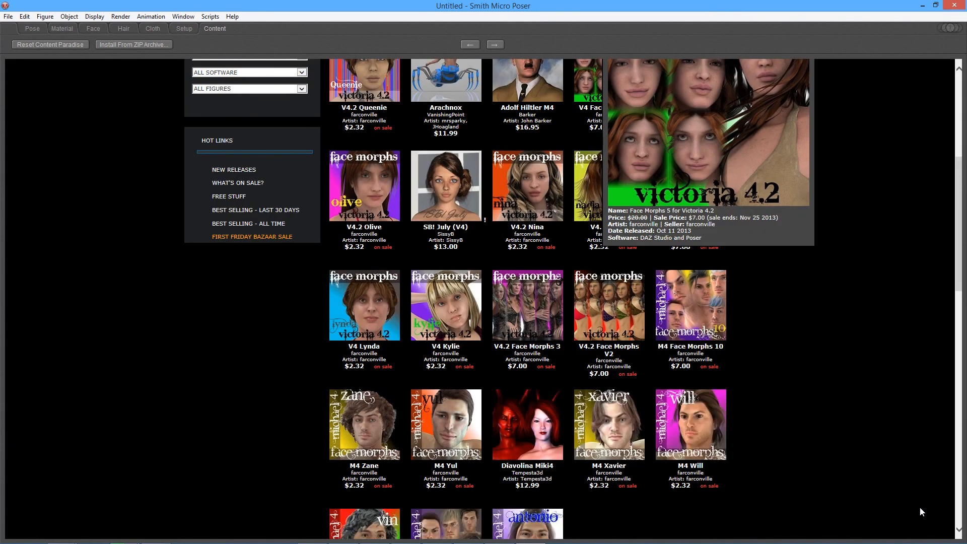
pyautogui.scroll(-3, 921, 513)
pyautogui.scroll(-4, 921, 513)
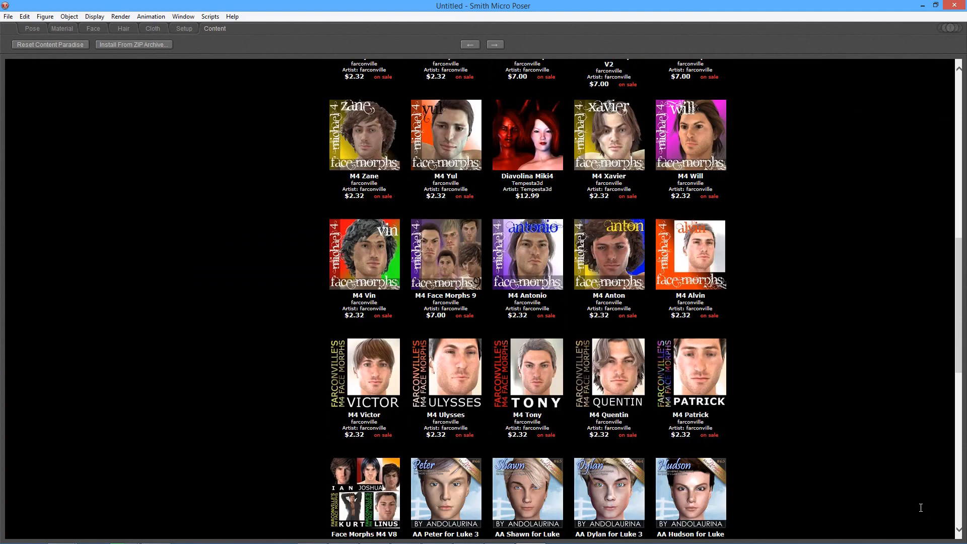
pyautogui.scroll(-7, 921, 512)
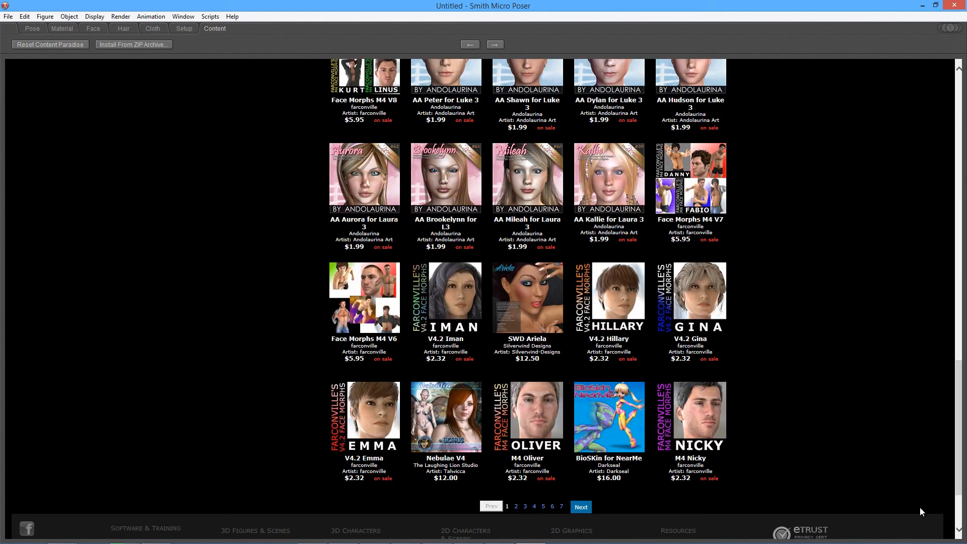
pyautogui.scroll(9, 921, 512)
pyautogui.scroll(-2, 921, 513)
pyautogui.scroll(-6, 921, 512)
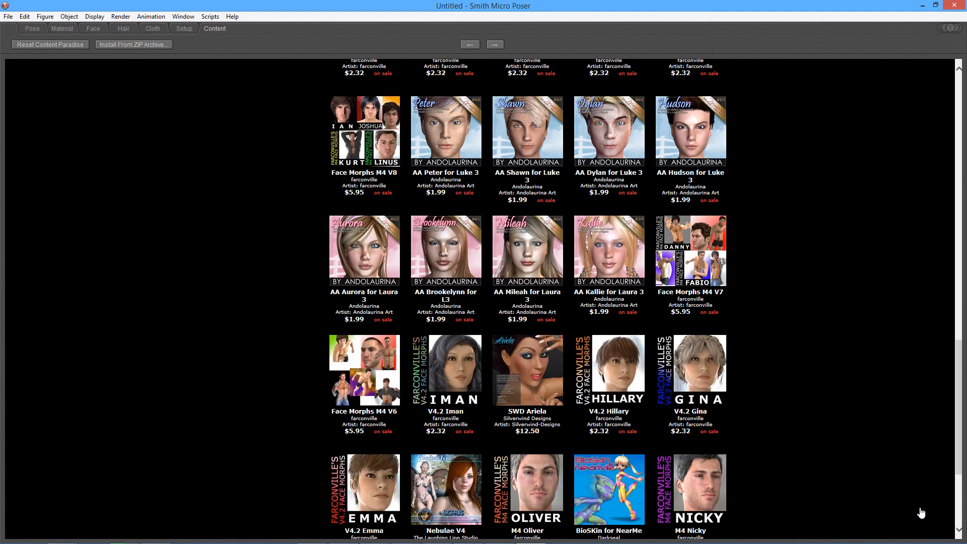
pyautogui.scroll(-3, 921, 513)
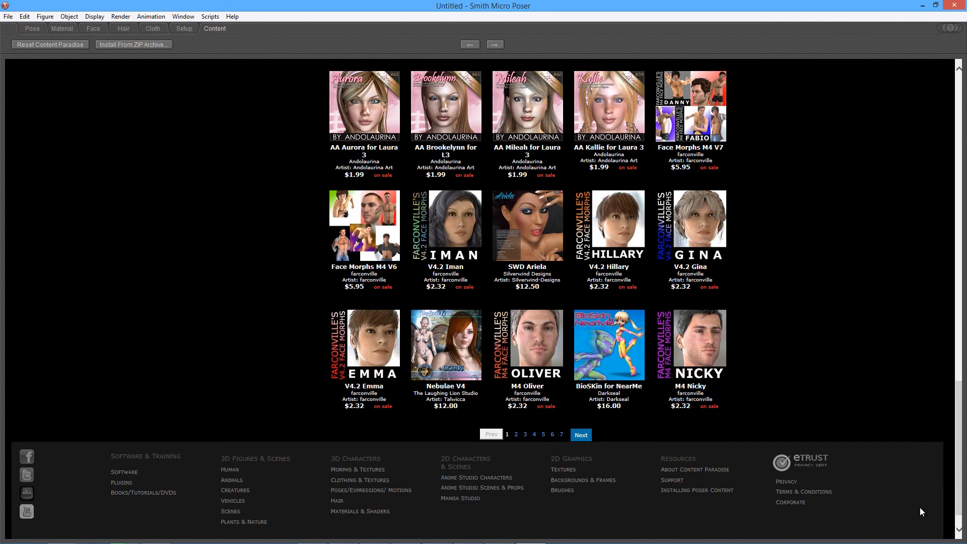
pyautogui.scroll(8, 920, 512)
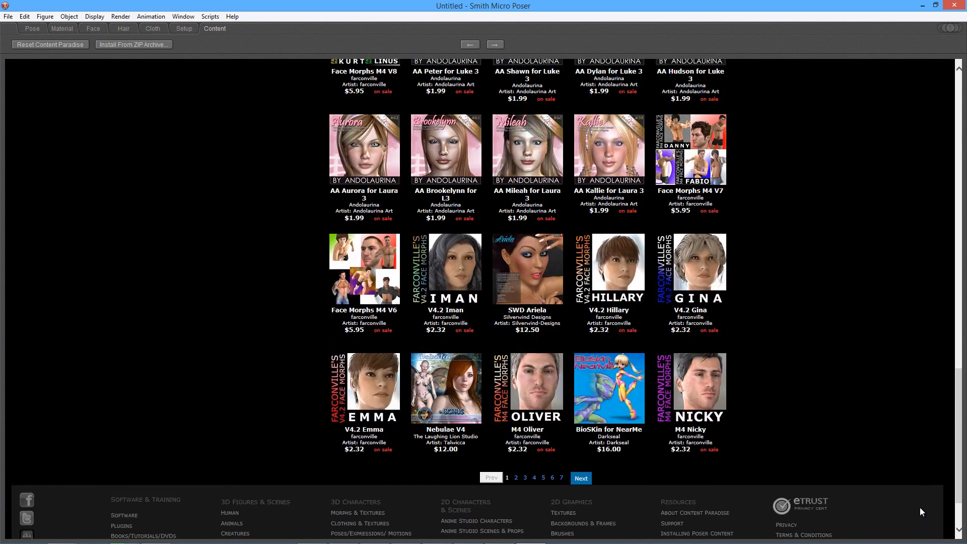
pyautogui.scroll(15, 920, 512)
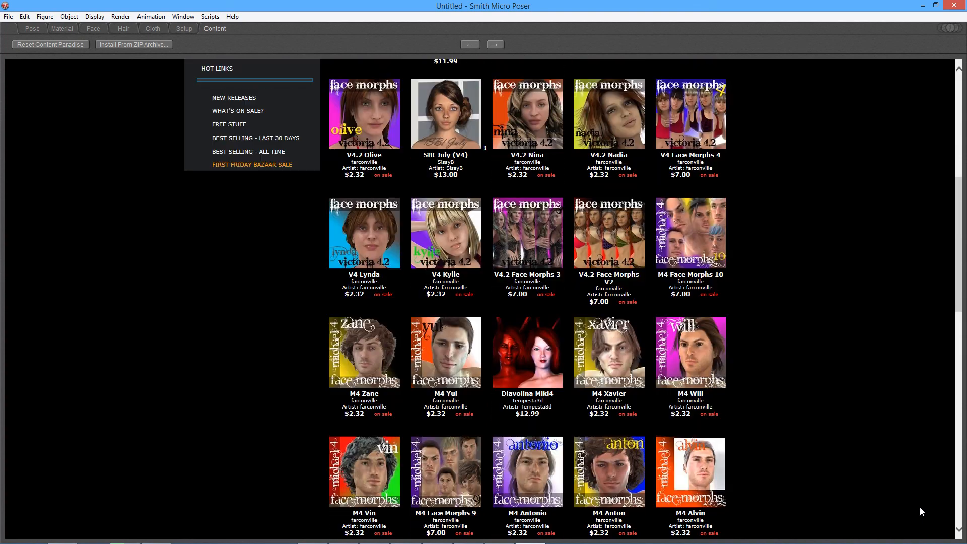
pyautogui.scroll(-1, 921, 511)
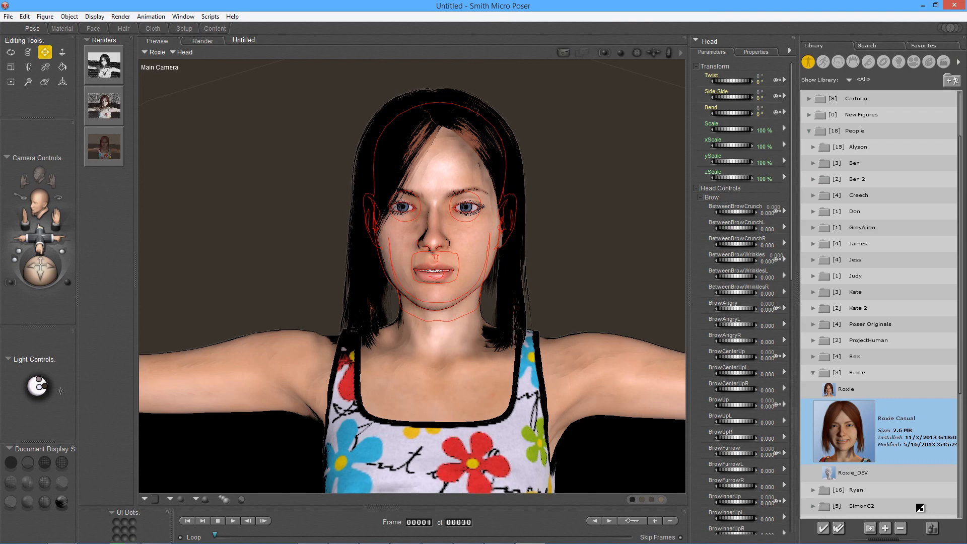
# Generate a random face in the Face room and apply it to Roxie, matching the face color to the figure color.
pyautogui.hotkey('ctrl', 'r')
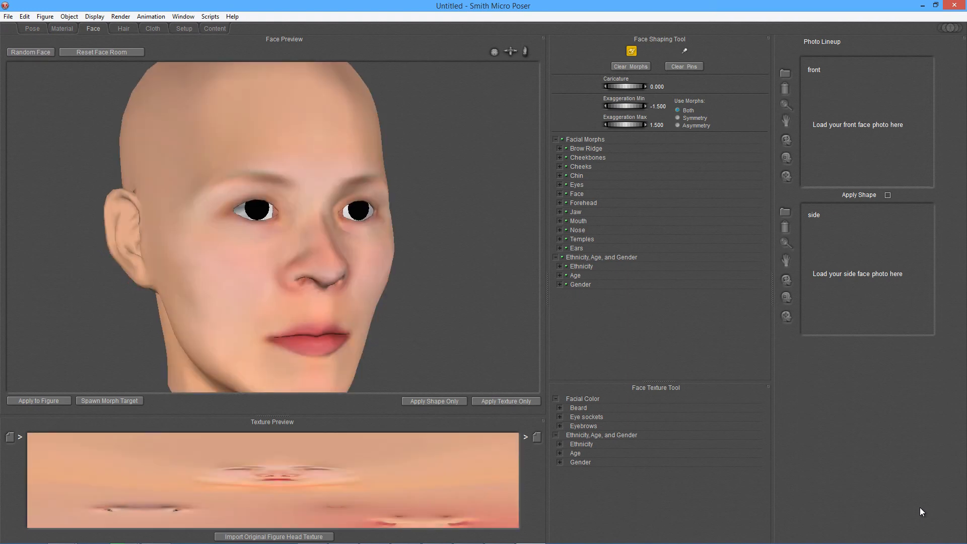
pyautogui.press('space')
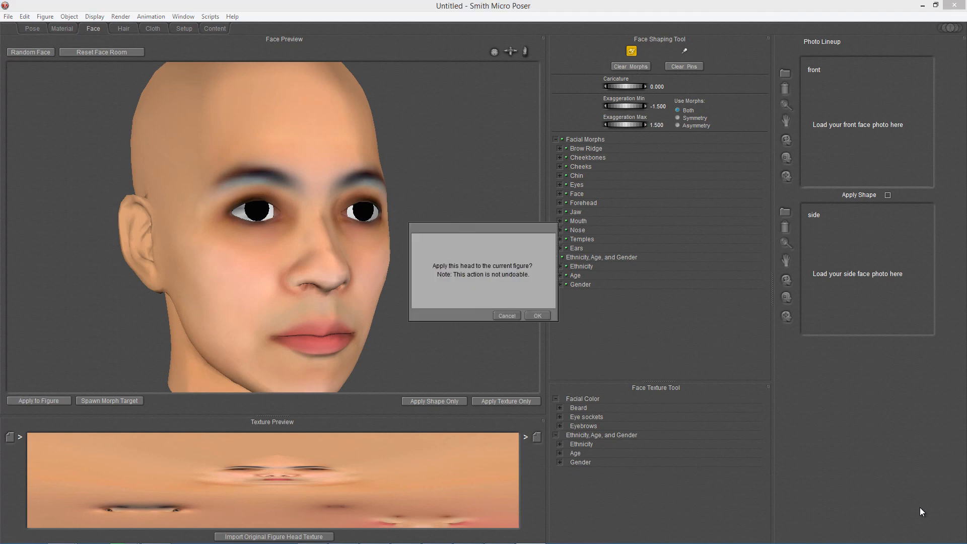
pyautogui.press('Return')
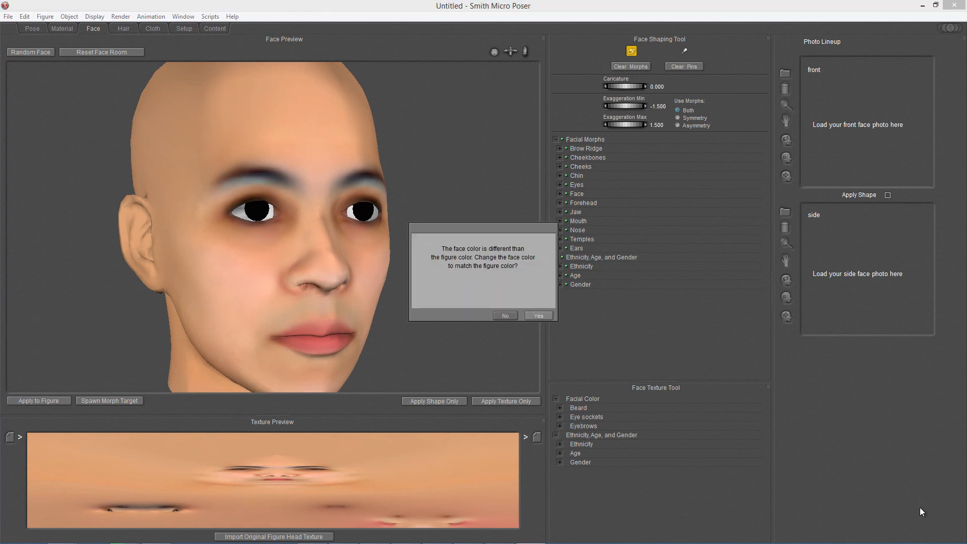
pyautogui.press('Return')
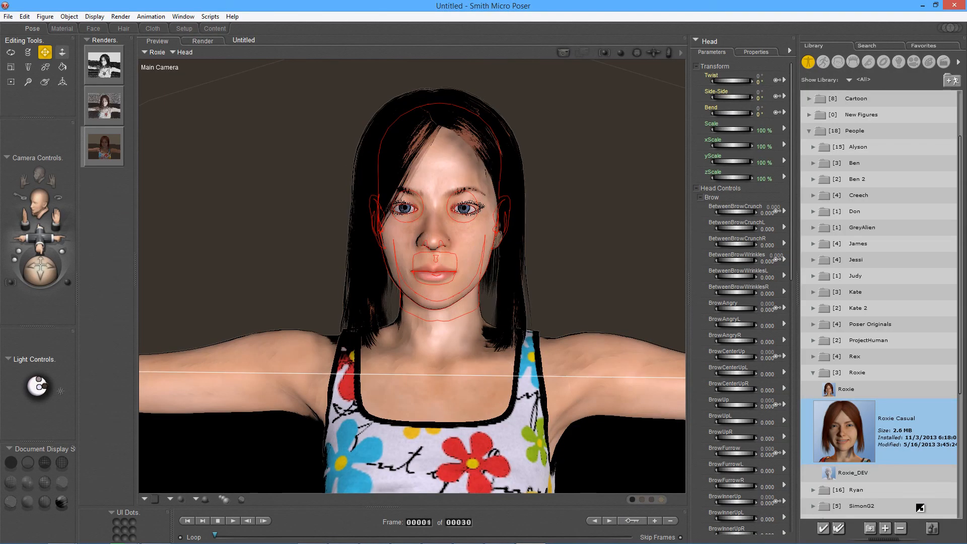
# Stretch the nose of the Face room's preview head outward with the Face Shaping Tool.
pyautogui.click(226, 443)
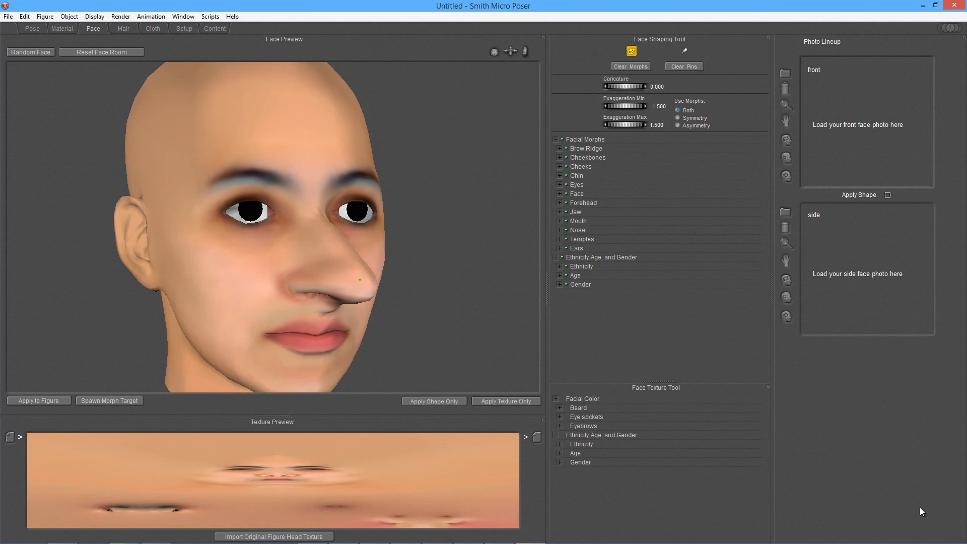
pyautogui.press('Return')
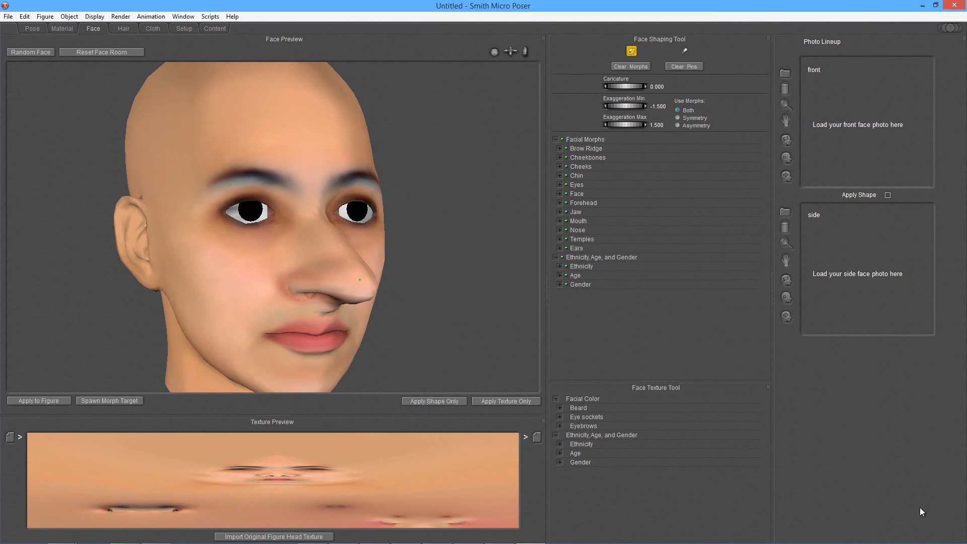